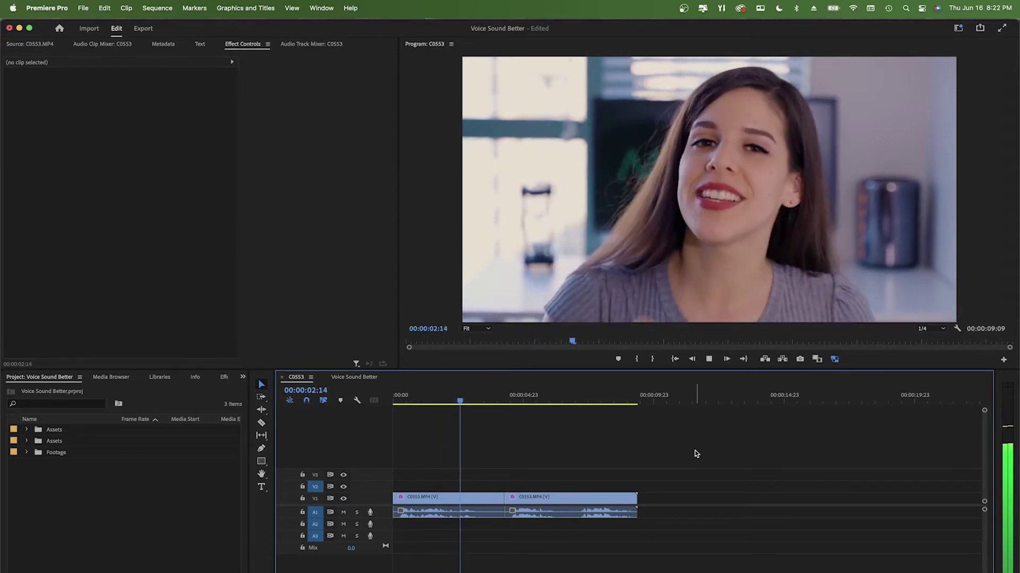
# Stop playback and switch to the Audio workspace from Window > Workspaces
pyautogui.press('space')
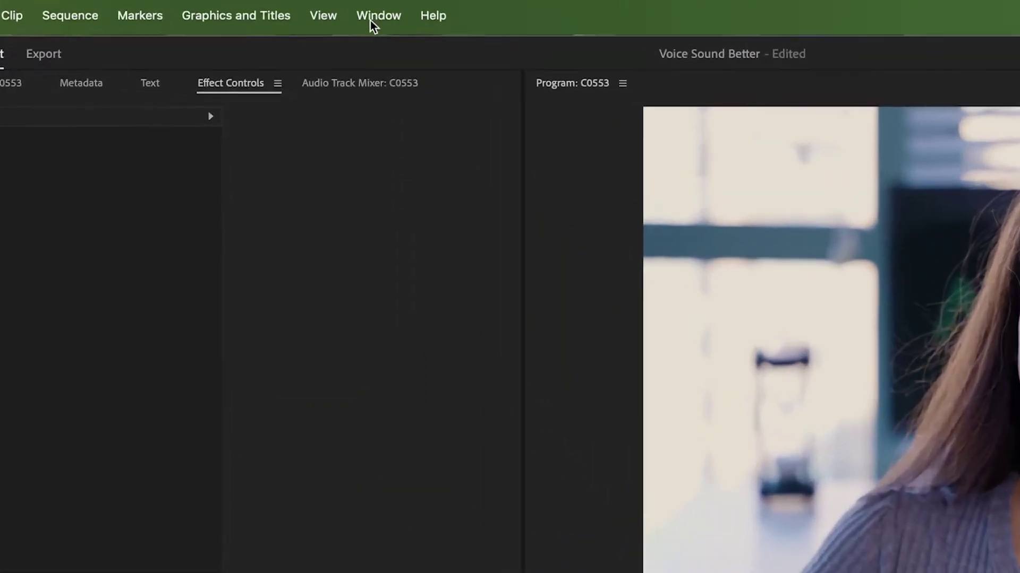
pyautogui.click(321, 8)
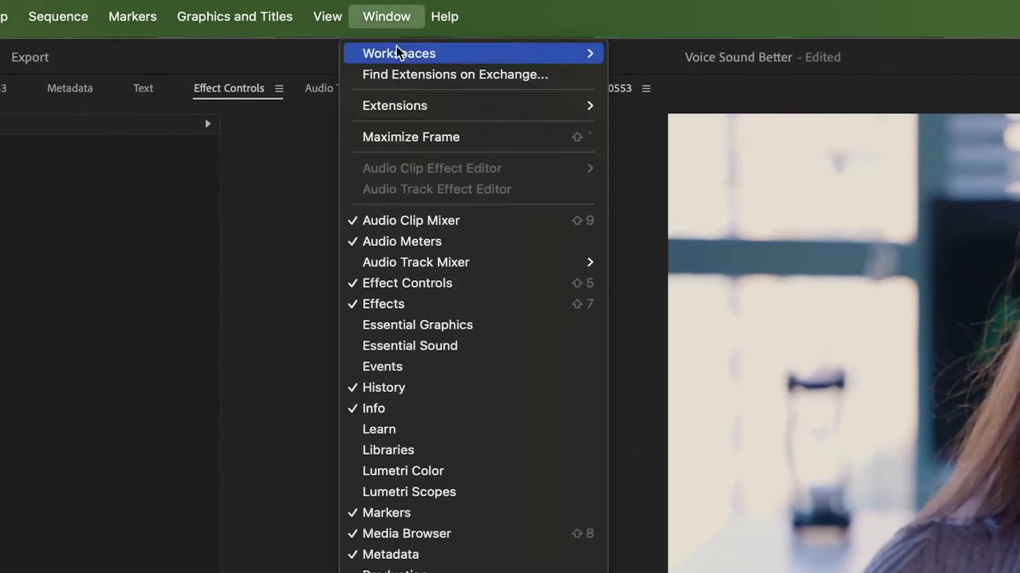
pyautogui.moveTo(440, 60)
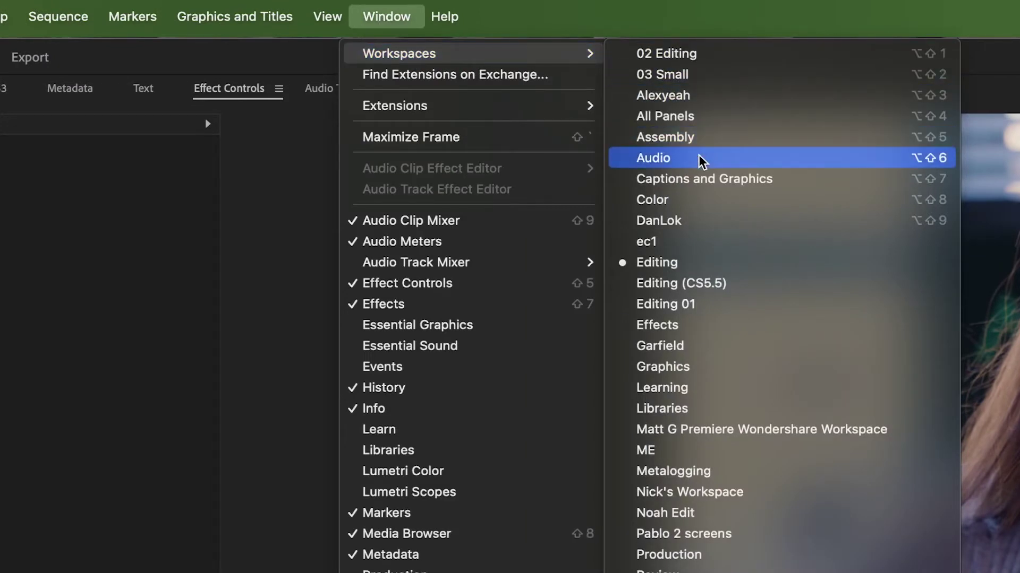
pyautogui.click(695, 159)
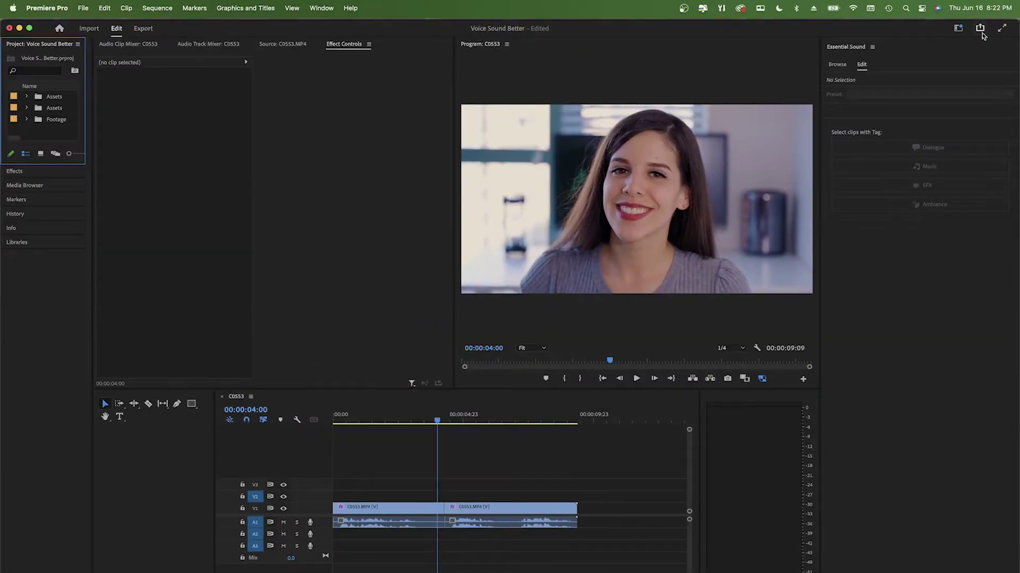
# Tag the selected audio clip as Dialogue and enable Reduce Noise and Reduce Reverb under Repair
pyautogui.click(411, 527)
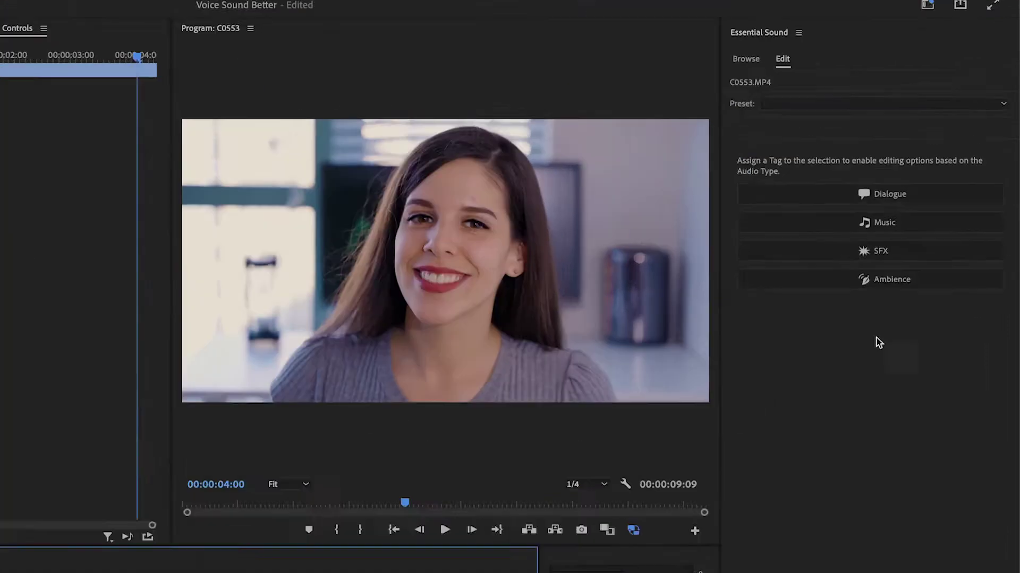
pyautogui.click(944, 149)
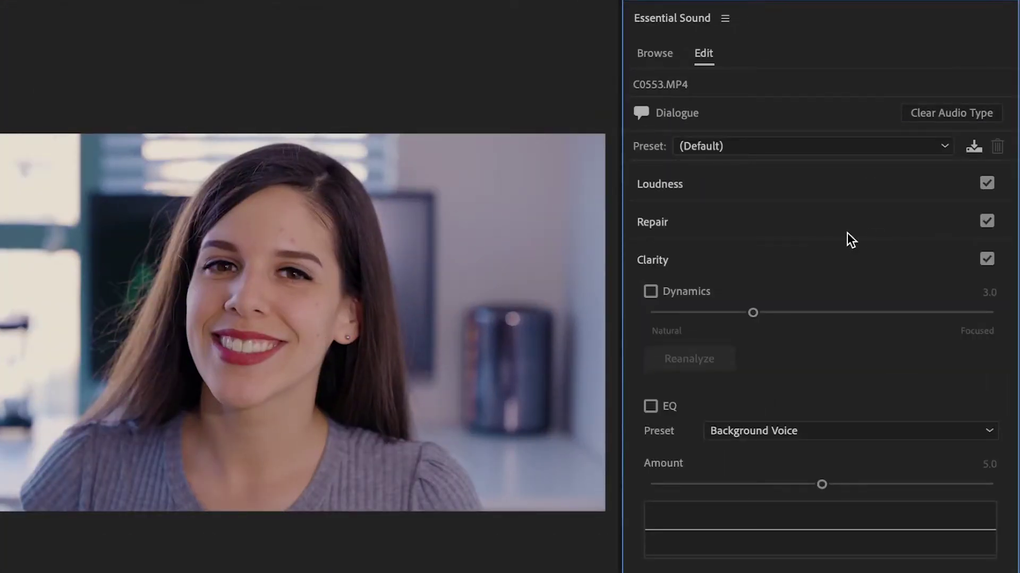
pyautogui.click(652, 223)
pyautogui.click(650, 258)
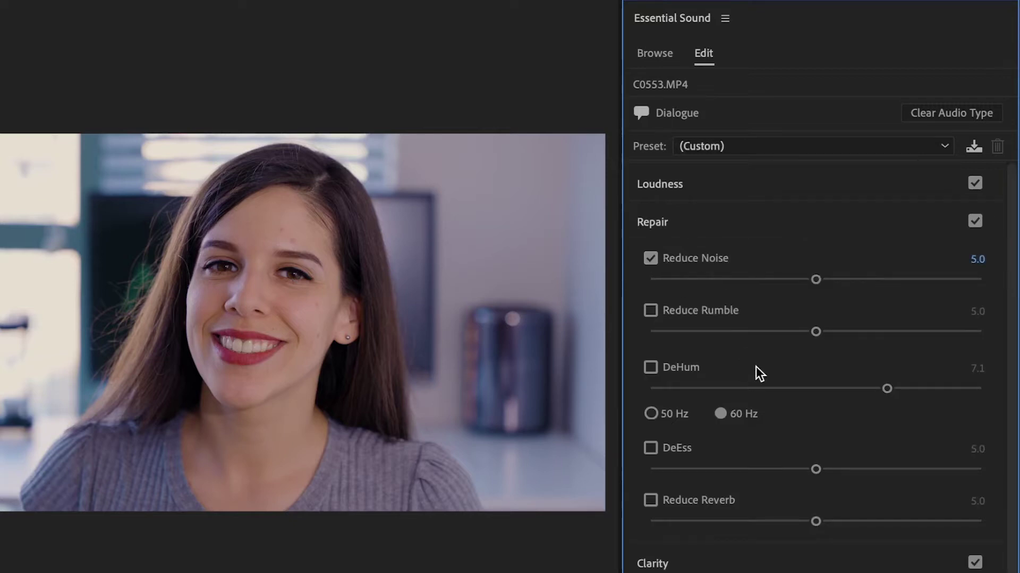
pyautogui.click(649, 501)
# Lower Reduce Noise to 3.1 and Reduce Reverb to 2.8, then play back to hear it
pyautogui.click(810, 280)
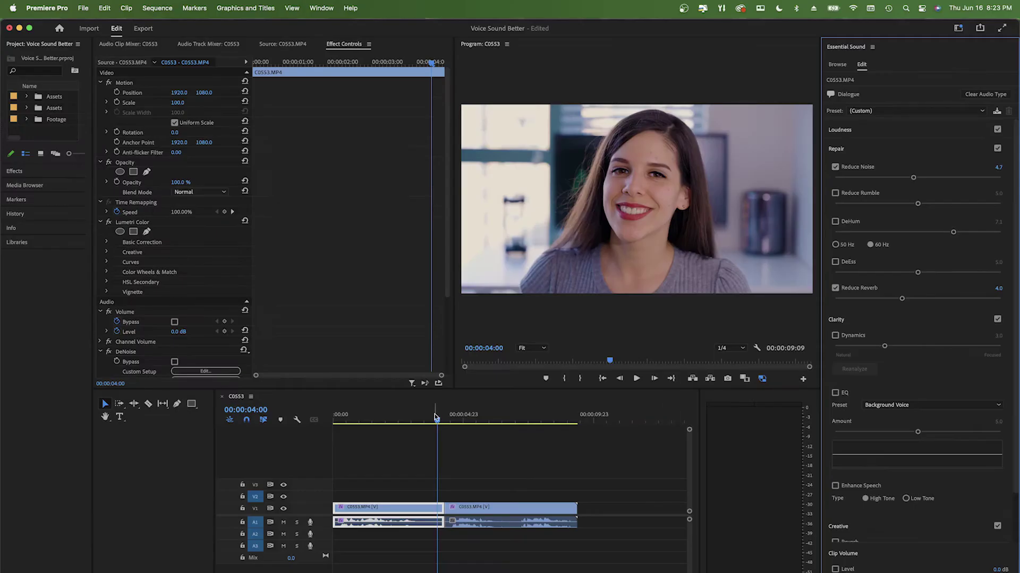
pyautogui.moveTo(435, 418); pyautogui.dragTo(425, 419)
pyautogui.moveTo(901, 298); pyautogui.dragTo(880, 299)
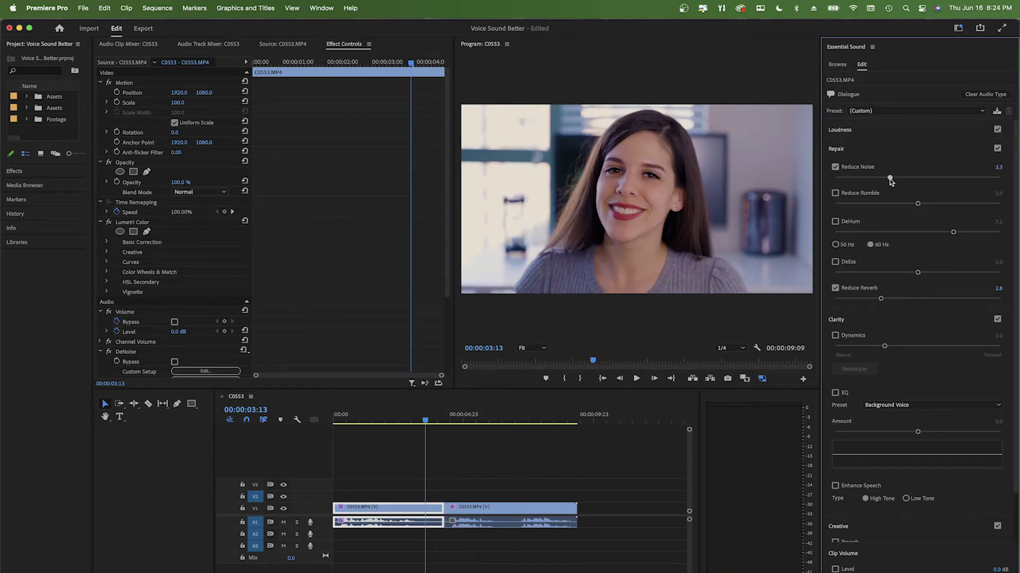
pyautogui.press('space')
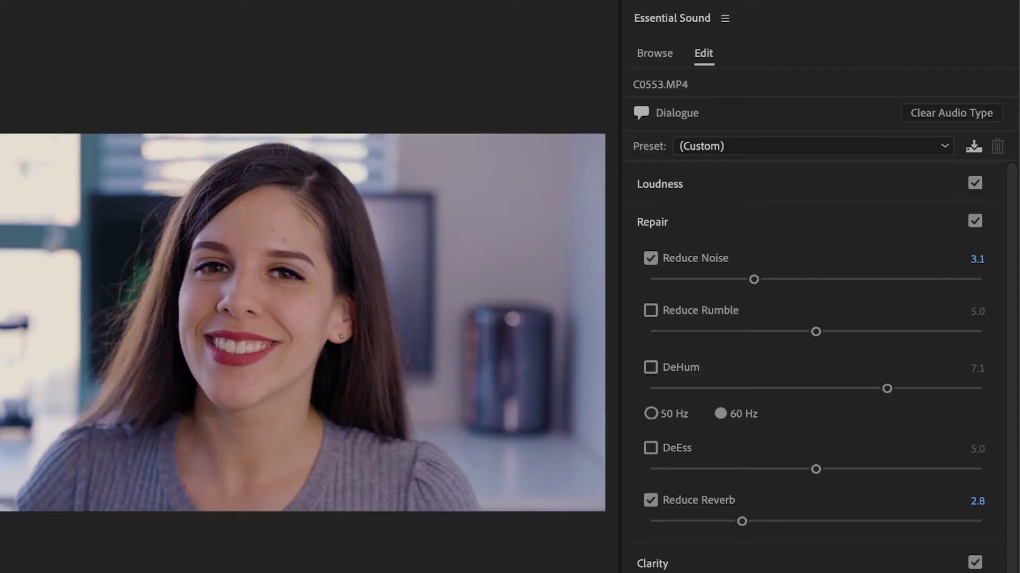
# Enable Dynamics, the Vocal Presence clarity EQ and Enhance Speech for the dialogue clip
pyautogui.click(718, 222)
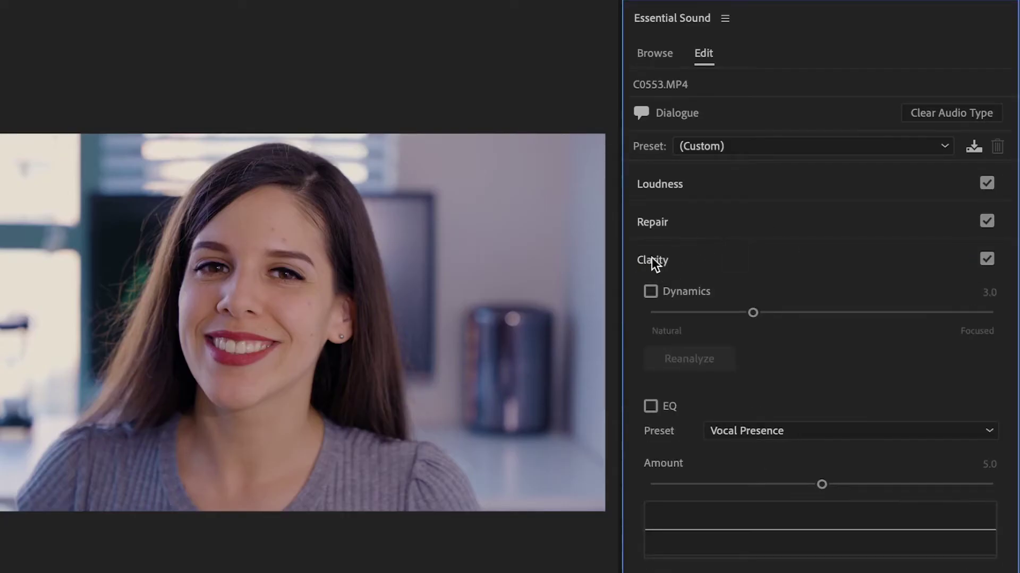
pyautogui.click(651, 292)
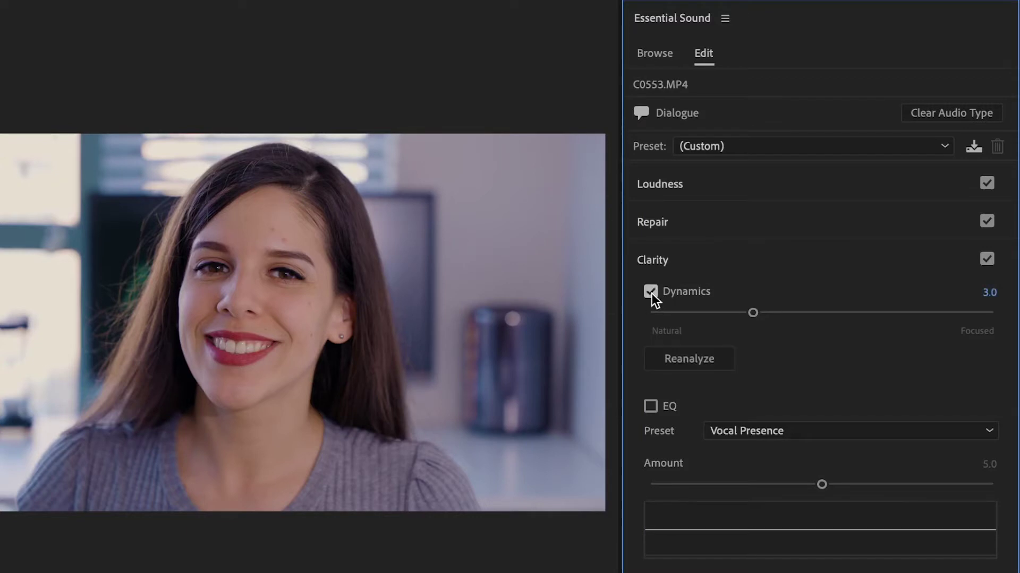
pyautogui.click(650, 407)
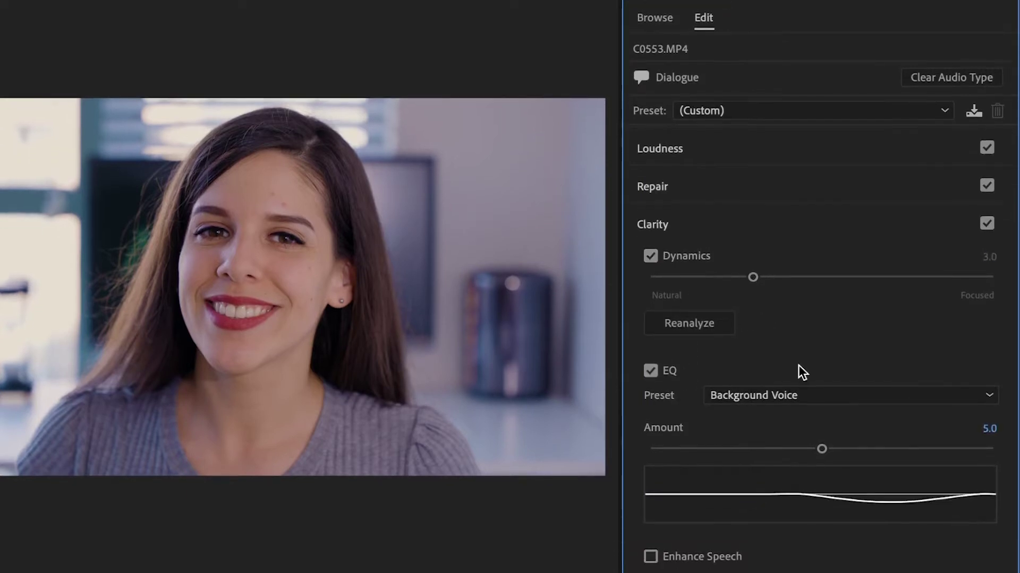
pyautogui.click(846, 395)
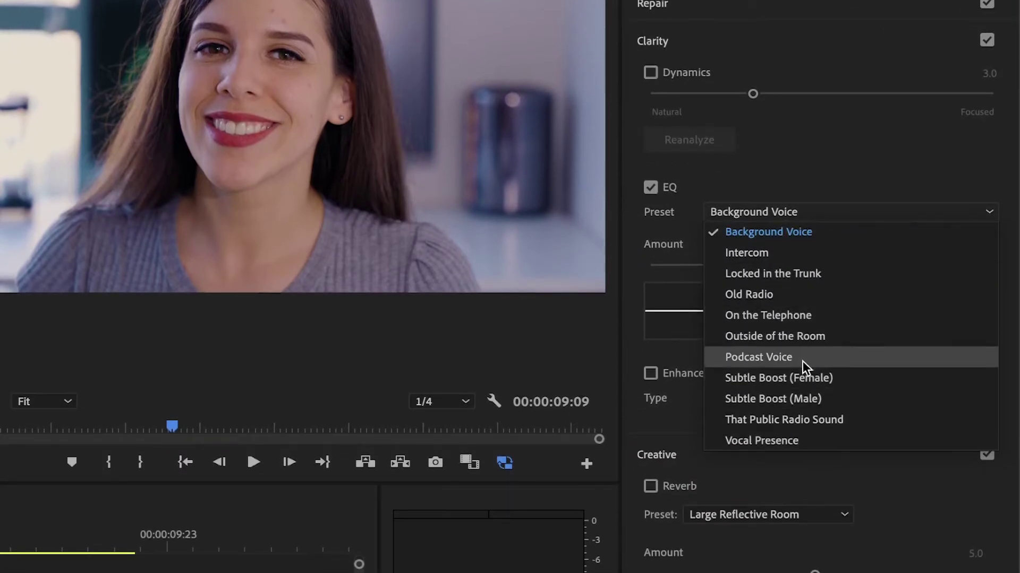
pyautogui.click(776, 438)
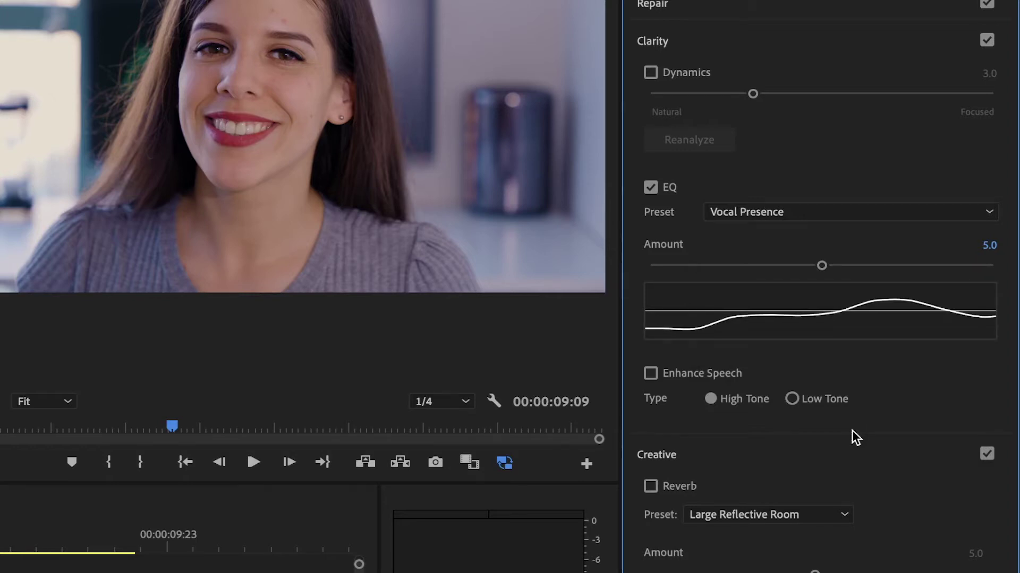
pyautogui.press('space')
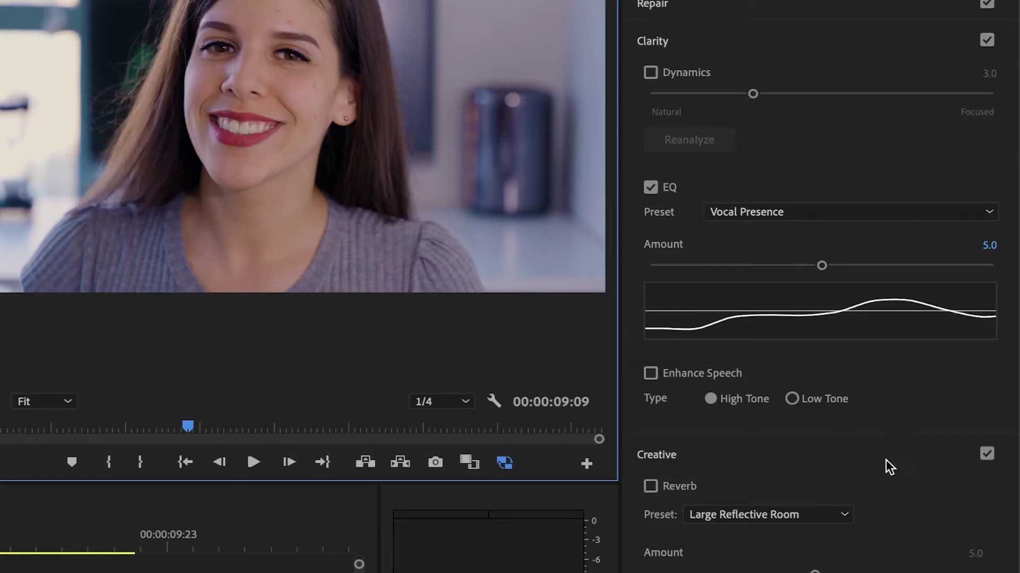
pyautogui.click(652, 373)
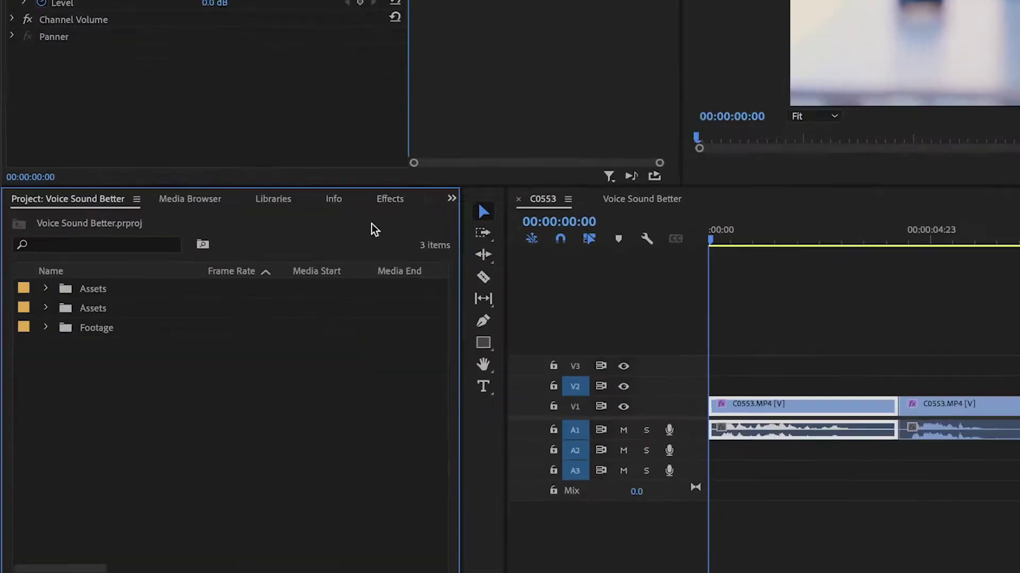
# Search 'deno' in Effects and apply DeNoise to the A1 clip's audio
pyautogui.click(229, 378)
pyautogui.click(66, 391)
pyautogui.write('denoi')
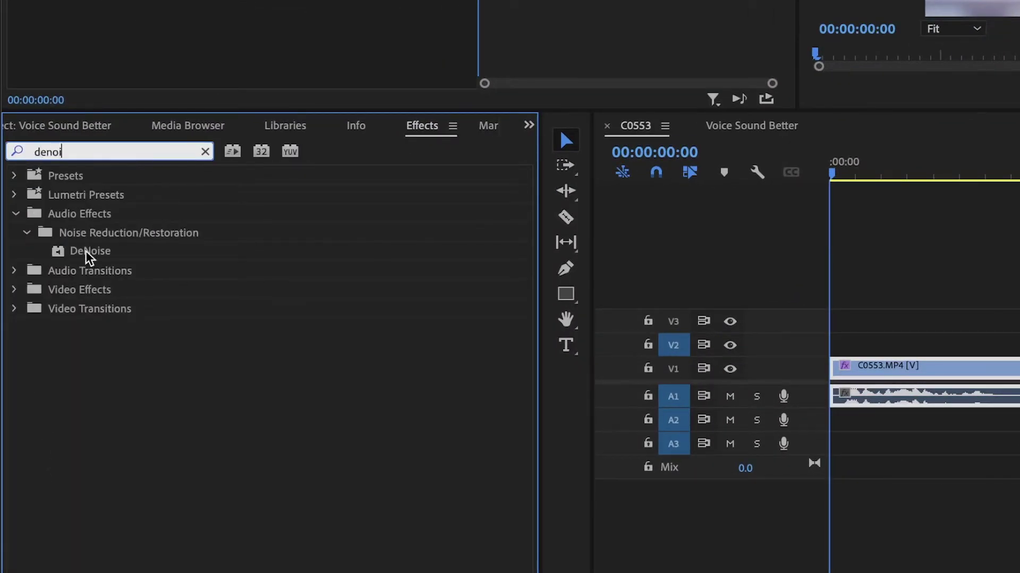
pyautogui.moveTo(90, 251); pyautogui.dragTo(934, 398)
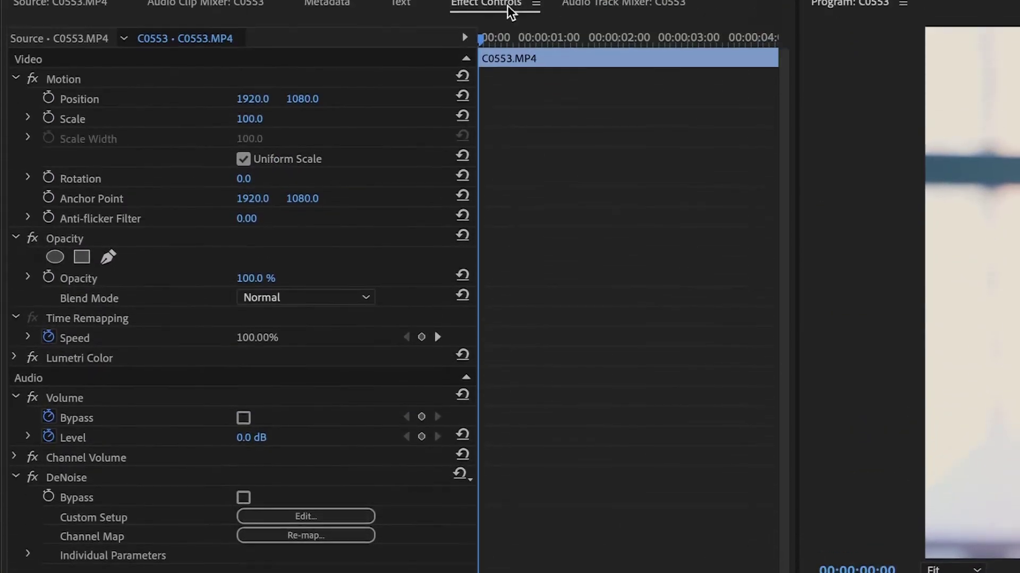
# Open the DeNoise Clip Fx Editor and select its Default preset
pyautogui.click(131, 492)
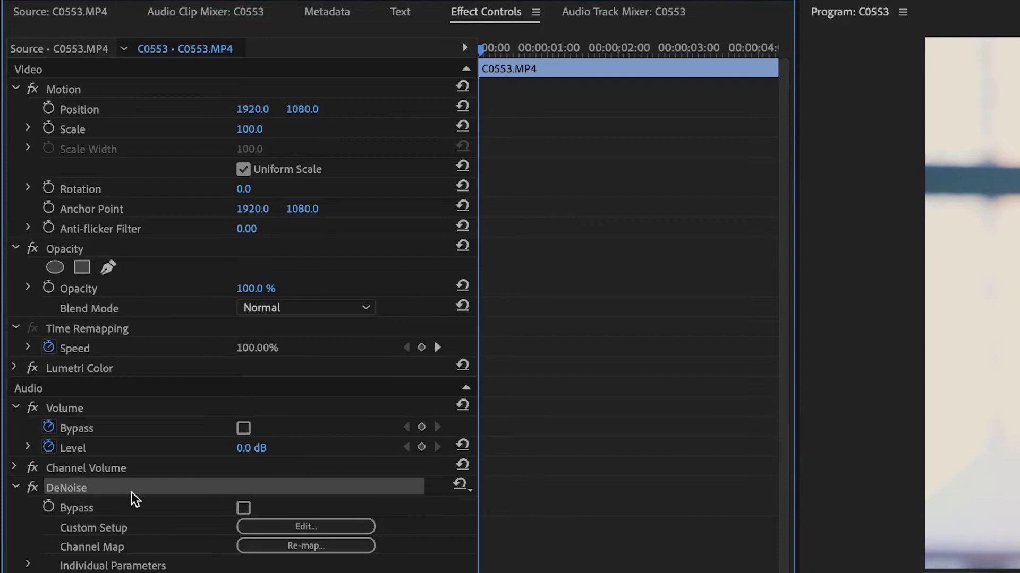
pyautogui.click(306, 526)
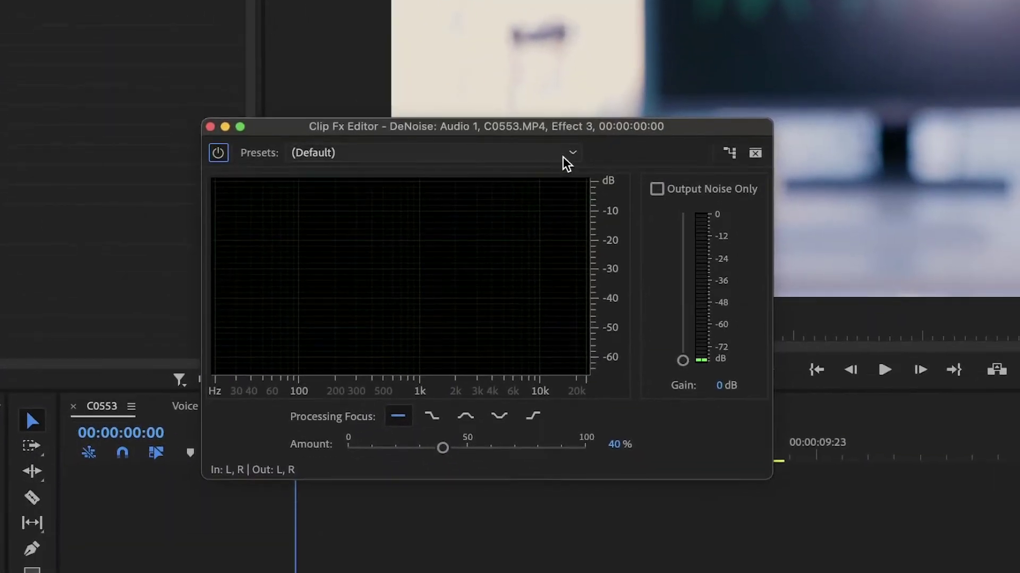
pyautogui.click(565, 154)
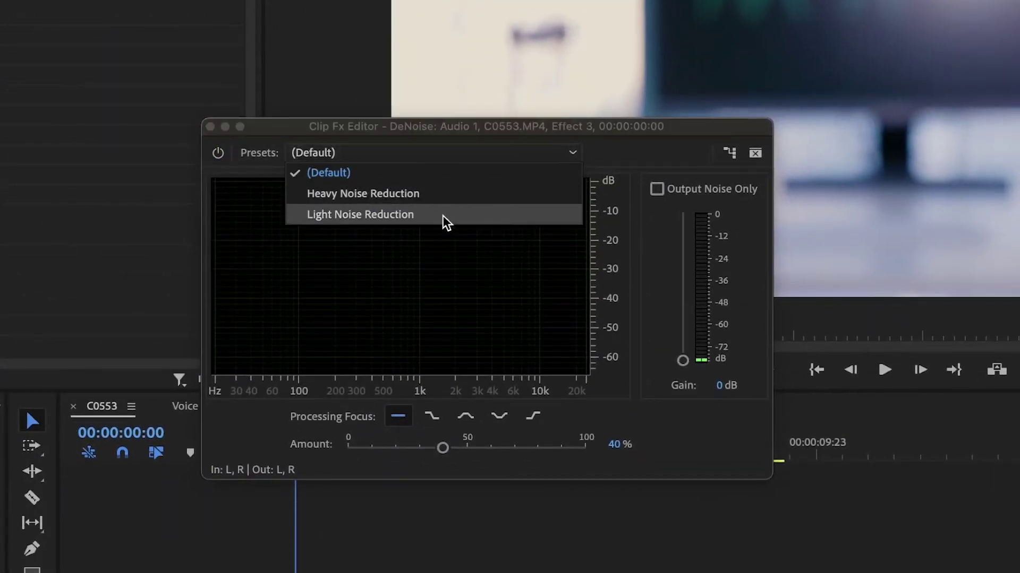
pyautogui.click(657, 173)
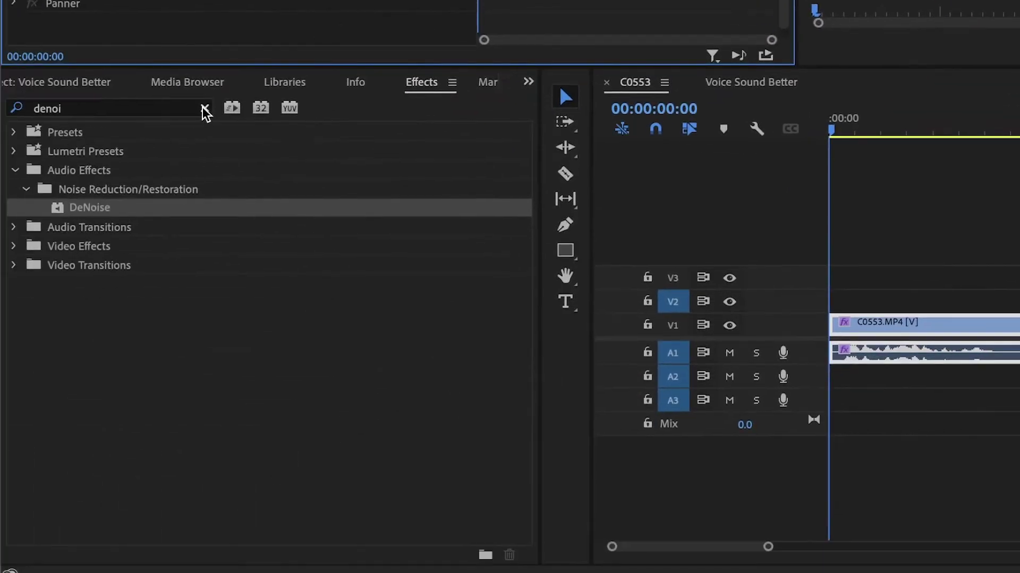
# Search 'para', apply the Parametric Equalizer to the clip's audio and open its editor
pyautogui.click(203, 107)
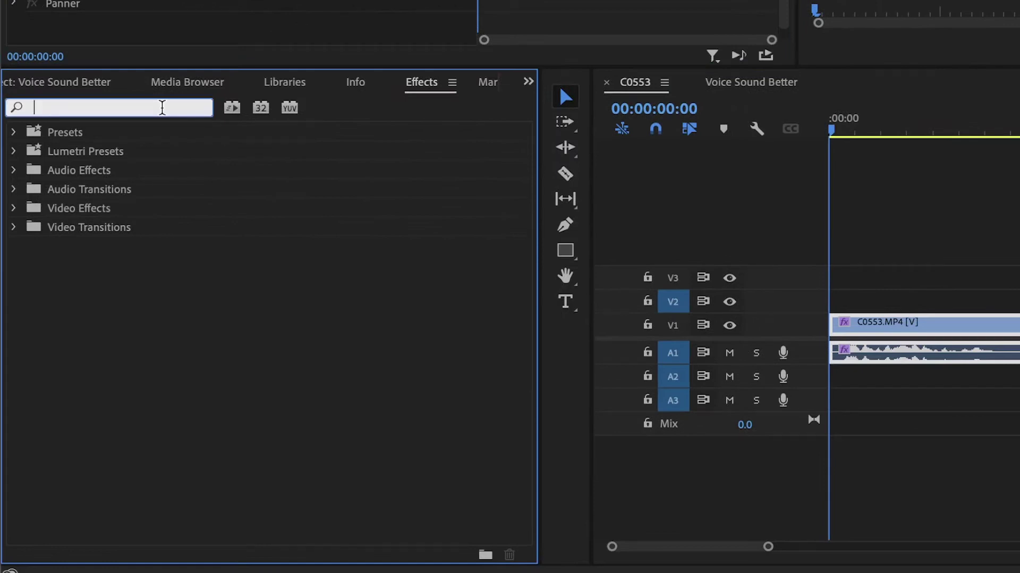
pyautogui.write('param')
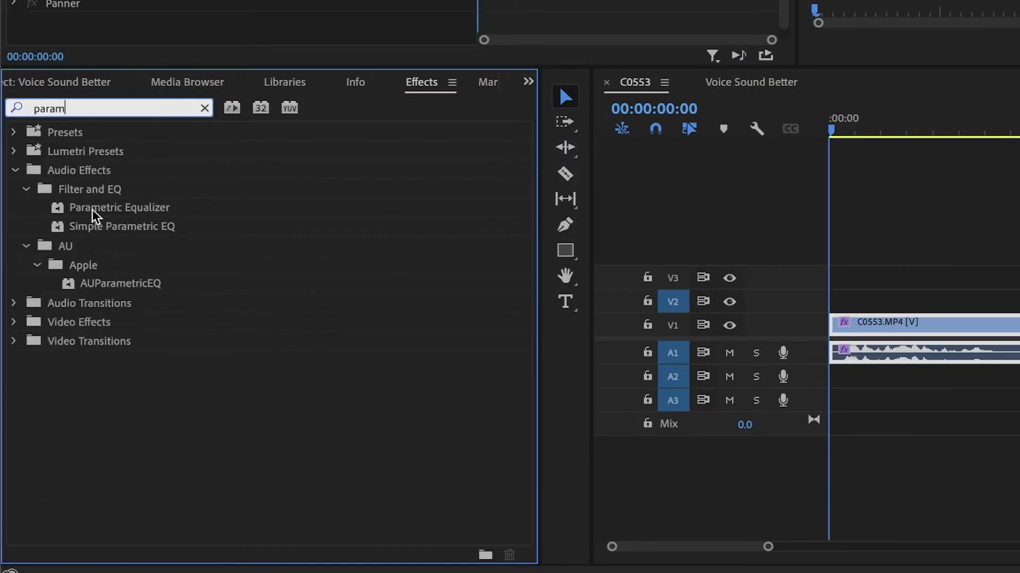
pyautogui.moveTo(94, 215); pyautogui.dragTo(922, 354)
pyautogui.click(264, 101)
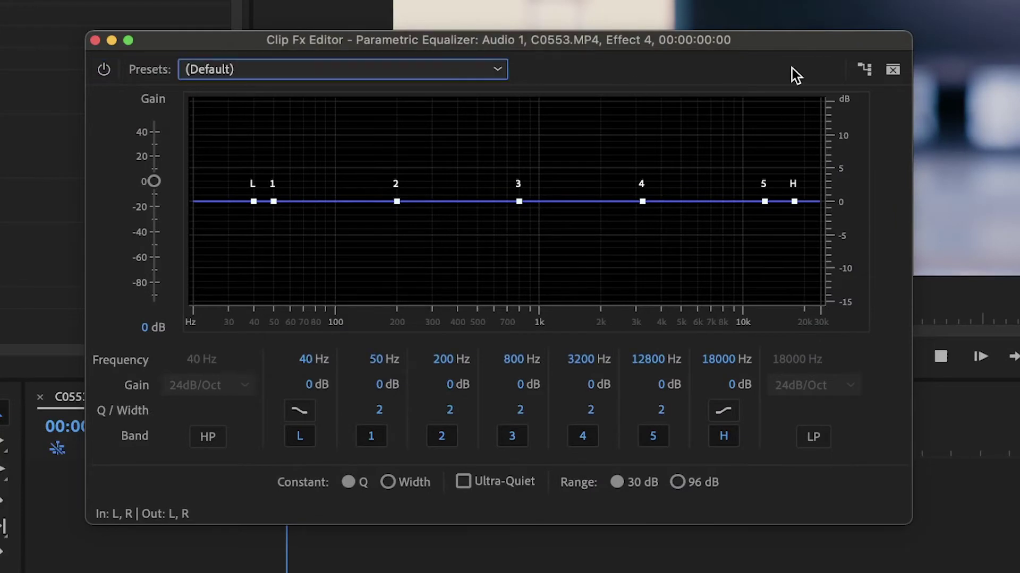
# Preview the spectrum, test a band 3 change near 800 Hz and undo it to keep the curve flat
pyautogui.press('space')
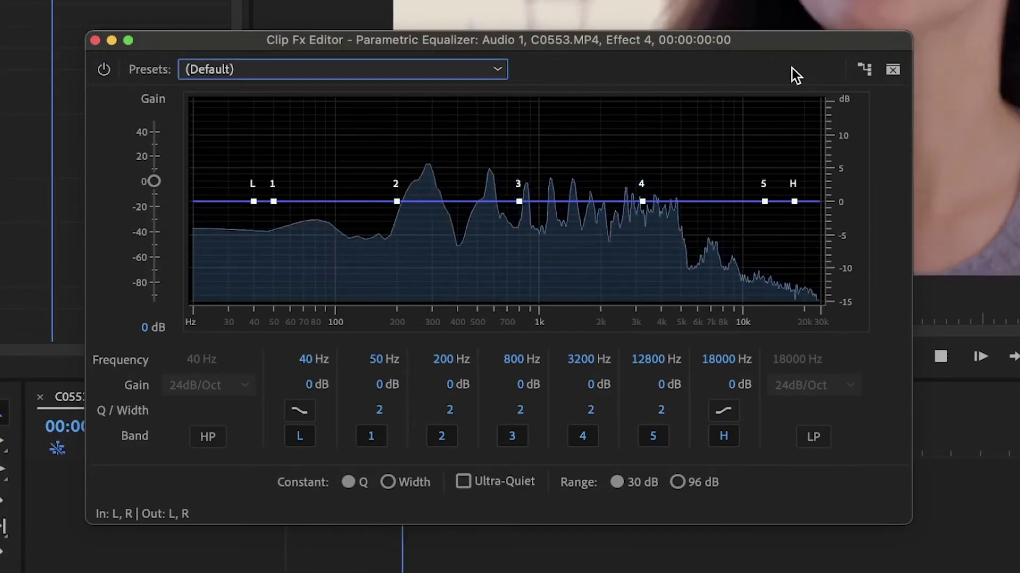
pyautogui.press('space')
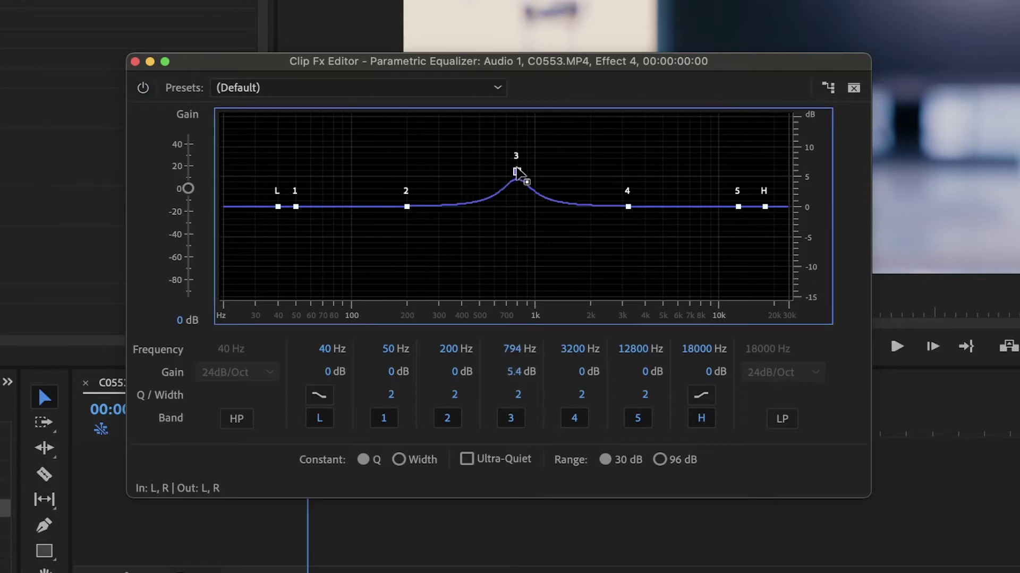
pyautogui.moveTo(516, 171); pyautogui.dragTo(526, 334)
pyautogui.press('super+z')
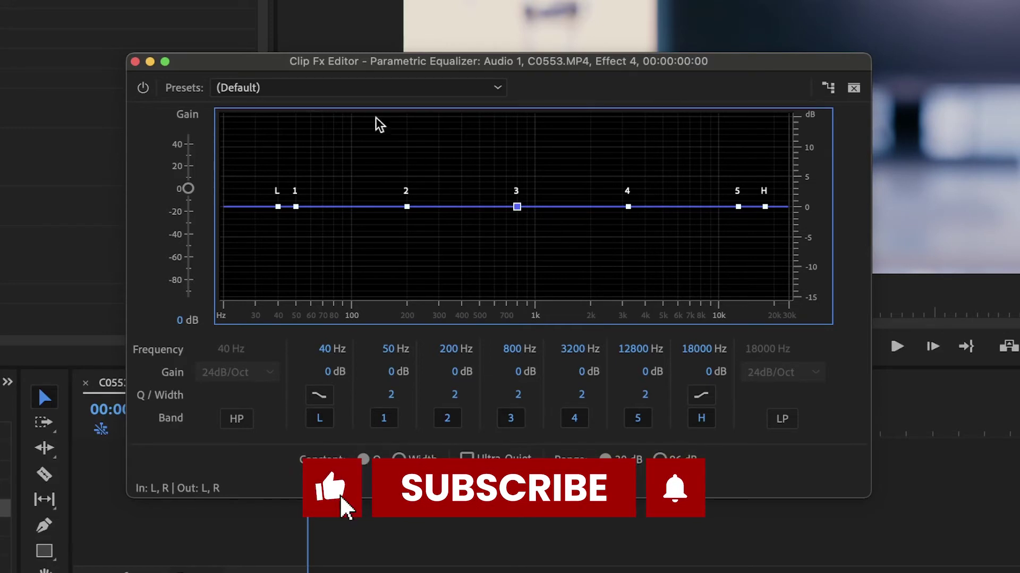
pyautogui.click(361, 88)
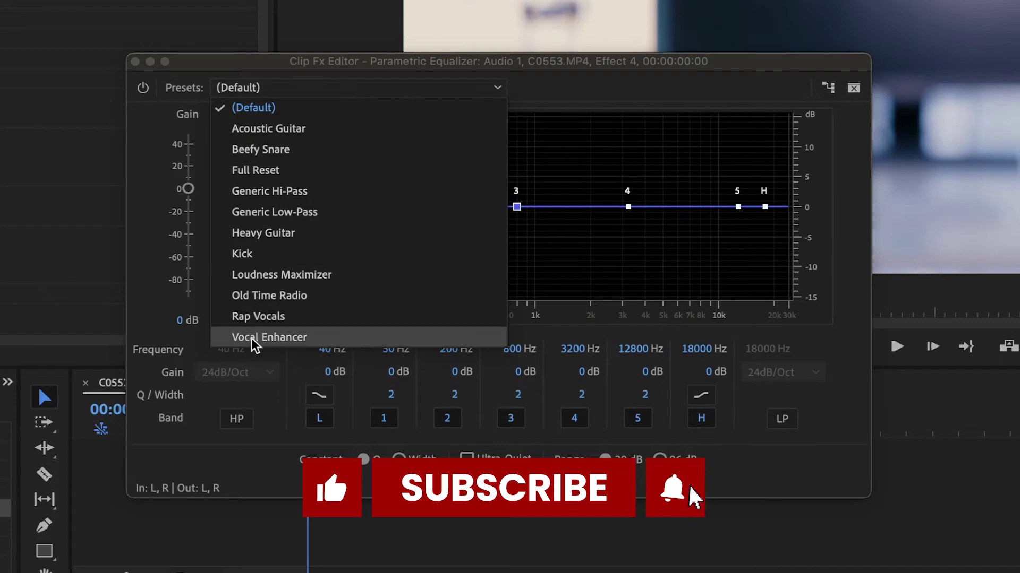
# Apply the Vocal Enhancer EQ preset, raise the low boost to 6.5 dB and nudge bands 3 and 4
pyautogui.click(269, 337)
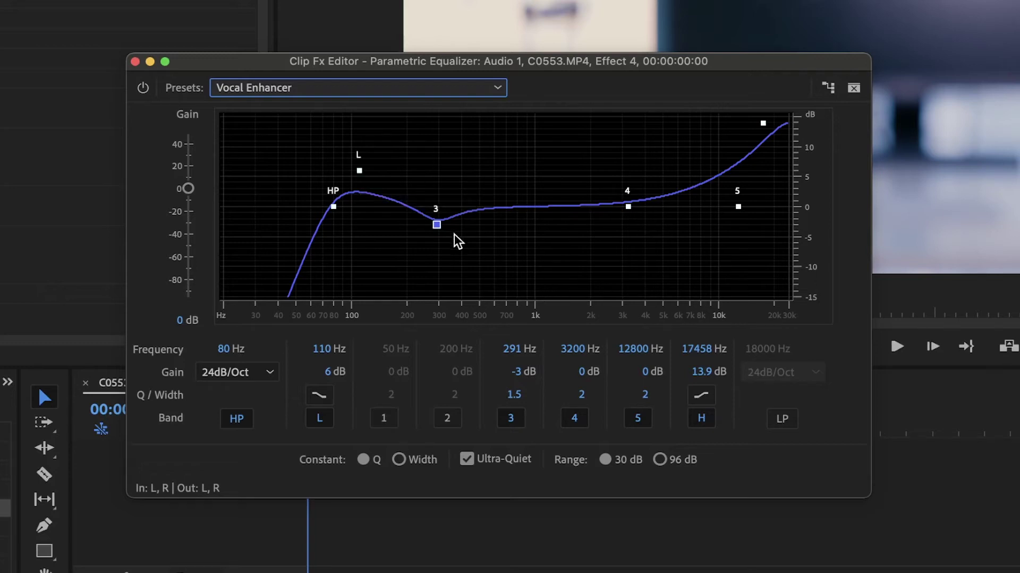
pyautogui.moveTo(436, 225)
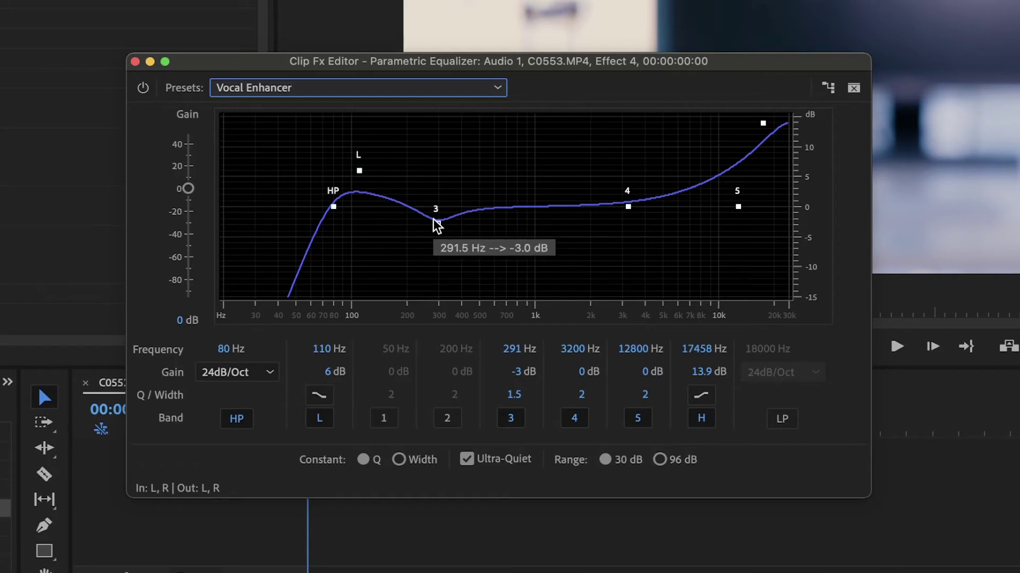
pyautogui.click(437, 225)
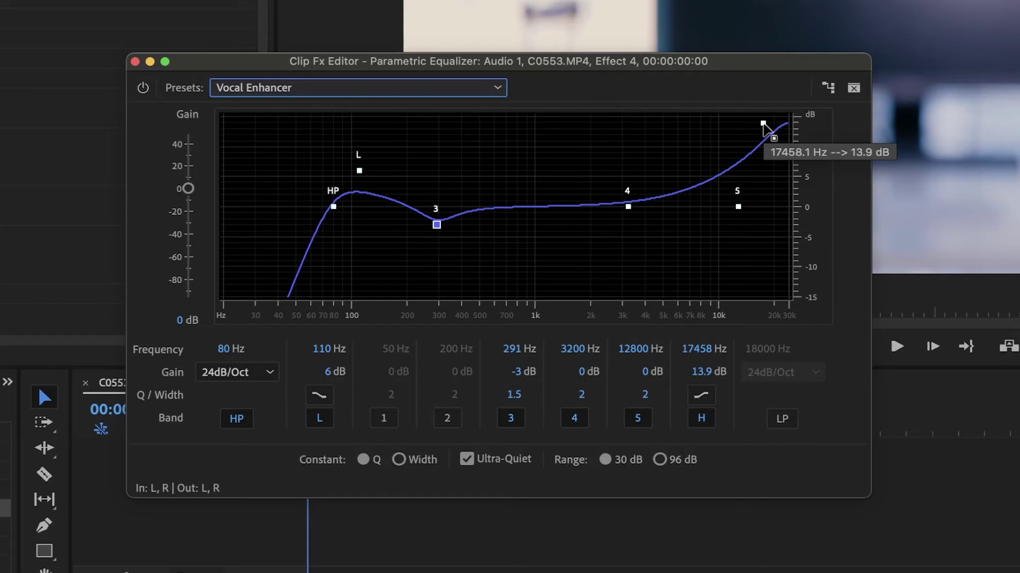
pyautogui.moveTo(628, 206); pyautogui.dragTo(631, 209)
pyautogui.moveTo(437, 226); pyautogui.dragTo(435, 220)
pyautogui.moveTo(359, 171); pyautogui.dragTo(359, 168)
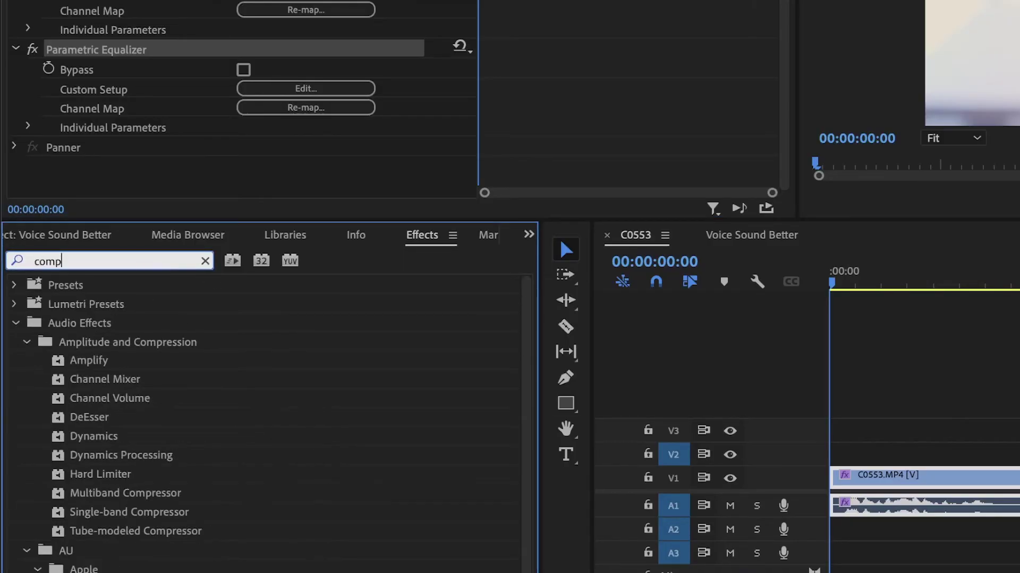
# Search 'compresso' and apply the Multiband Compressor to the A1 voice clip
pyautogui.write('o')
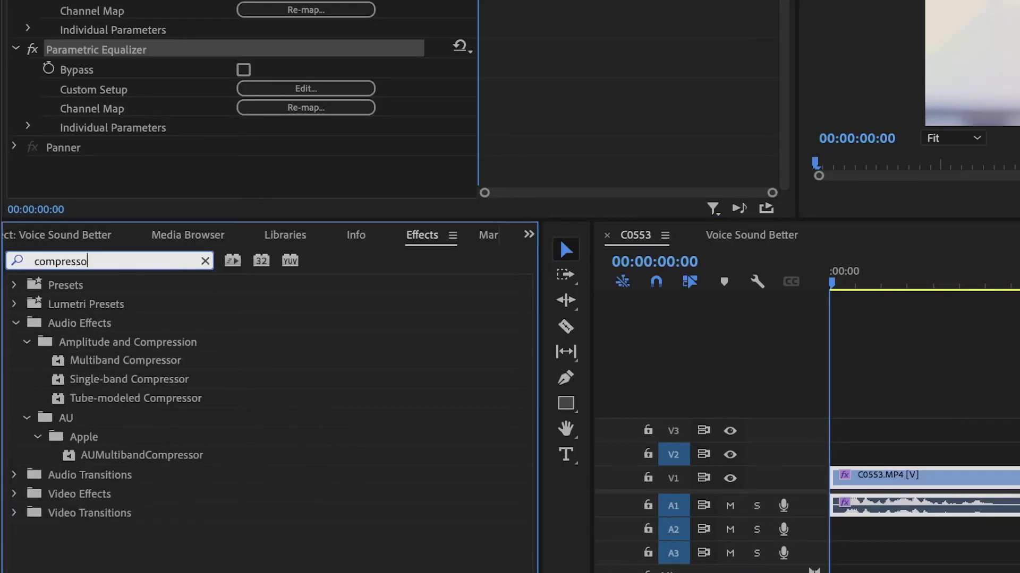
pyautogui.click(147, 361)
pyautogui.click(227, 405)
pyautogui.moveTo(182, 362); pyautogui.dragTo(897, 513)
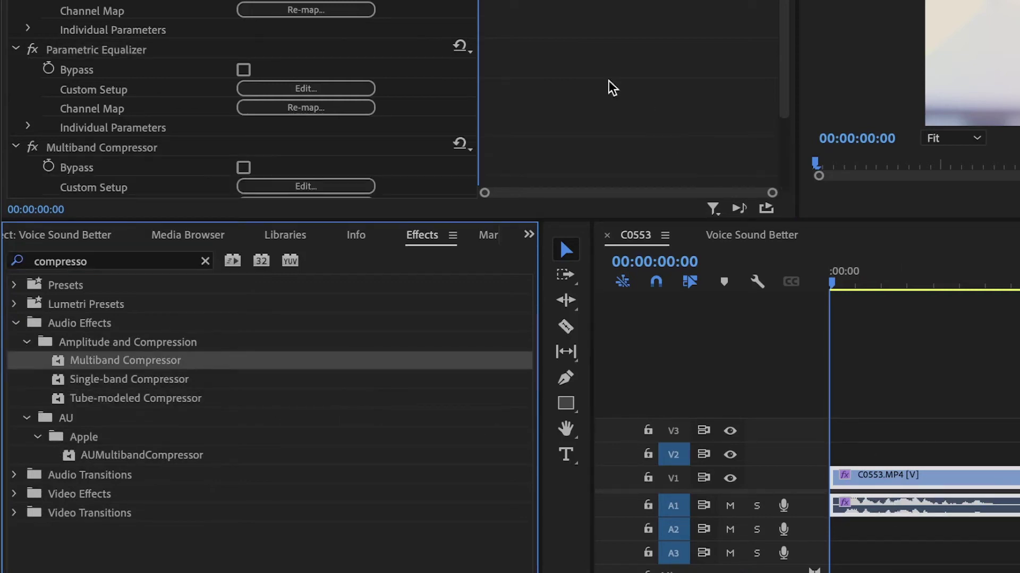
# Open the Multiband Compressor editor and preview the clip through it, returning to the start
pyautogui.scroll(-3, 607, 87)
pyautogui.click(158, 50)
pyautogui.click(343, 90)
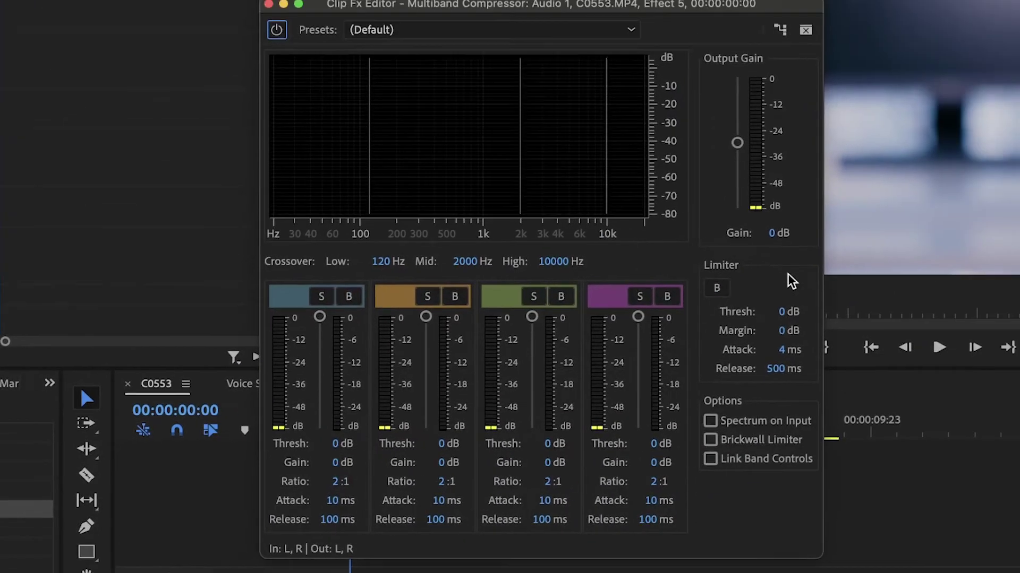
pyautogui.press('space')
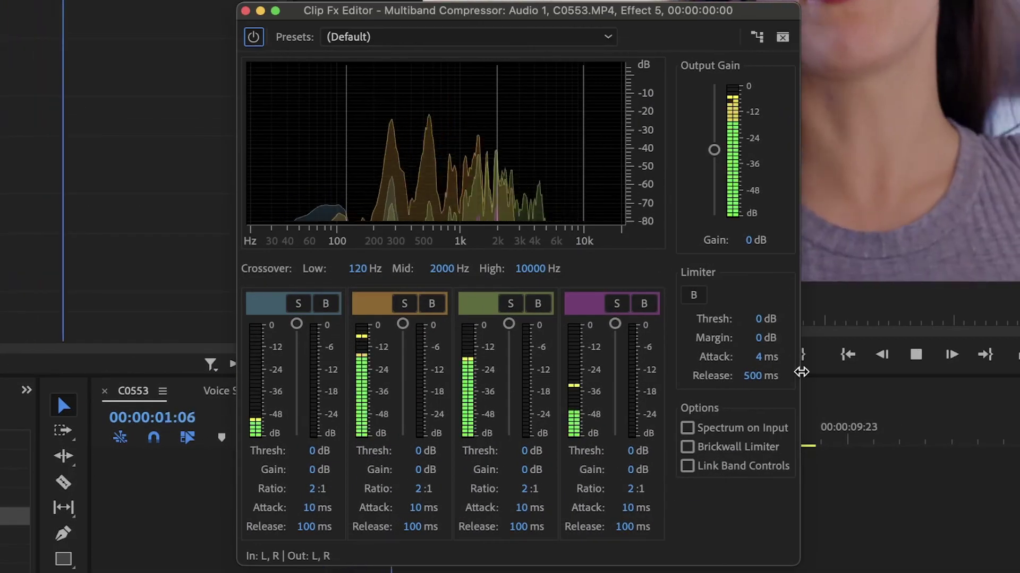
pyautogui.press('space')
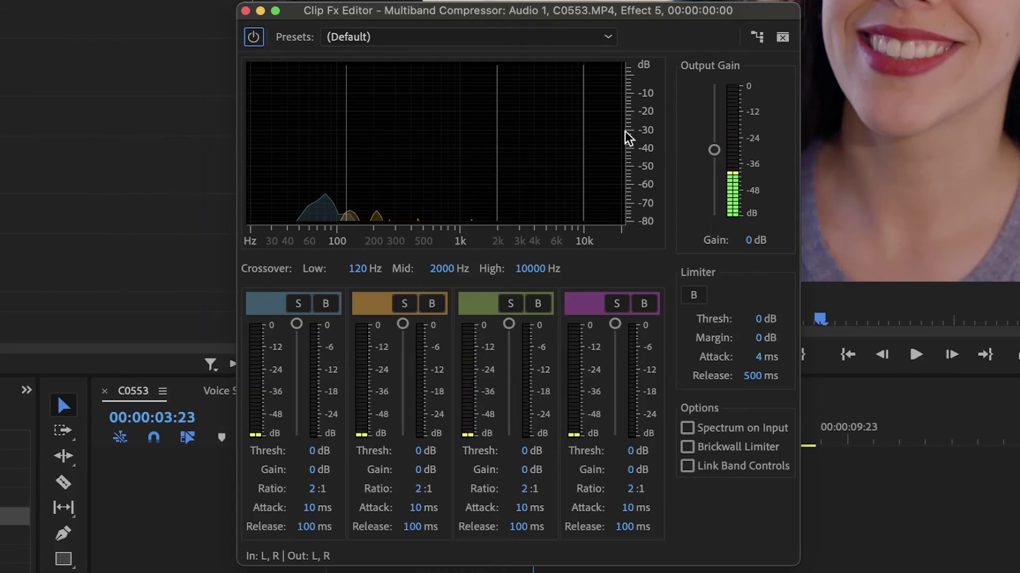
pyautogui.press('Home')
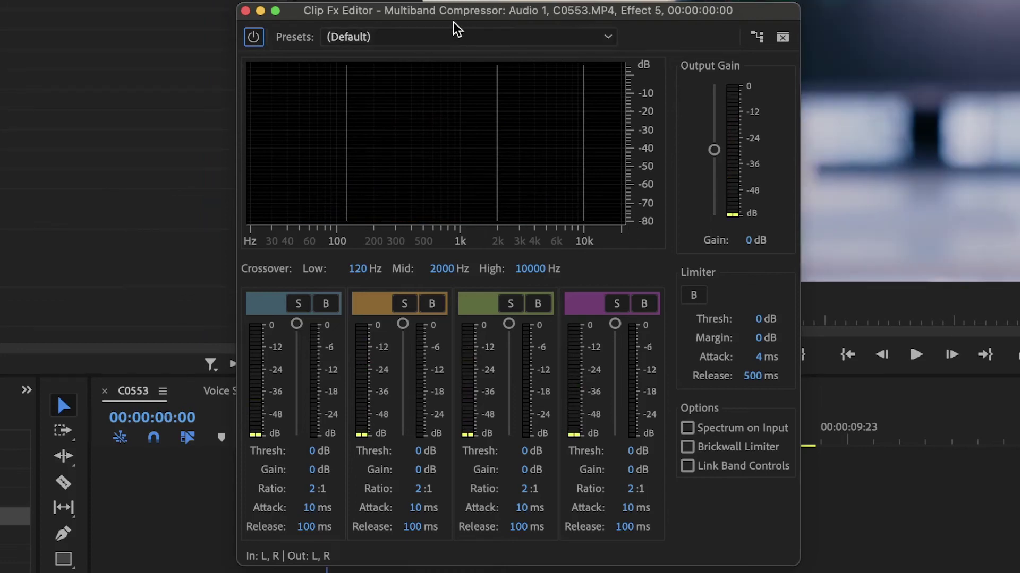
# Choose the Hiss Reduction preset for the Multiband Compressor and close its editor
pyautogui.click(439, 36)
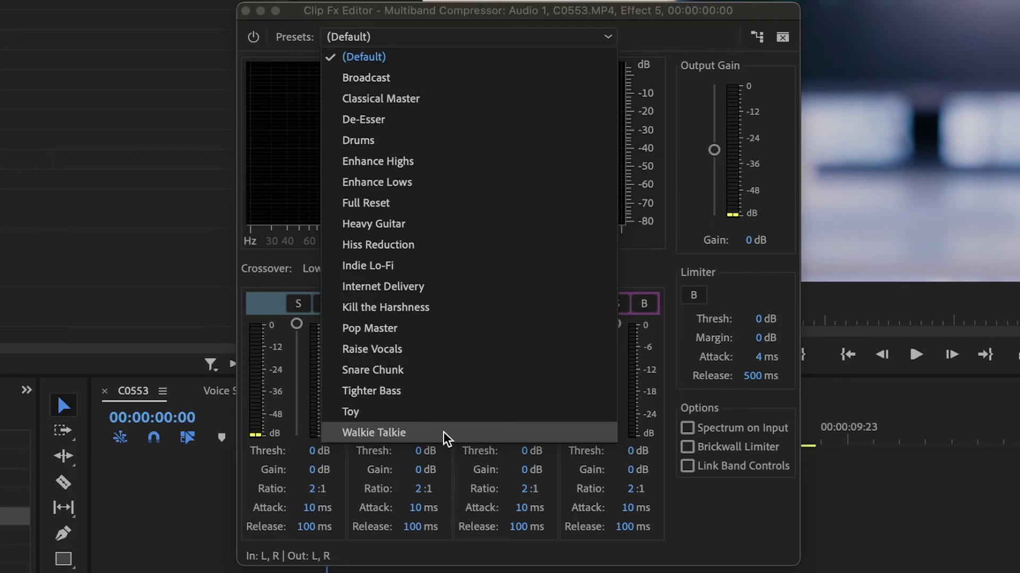
pyautogui.click(475, 247)
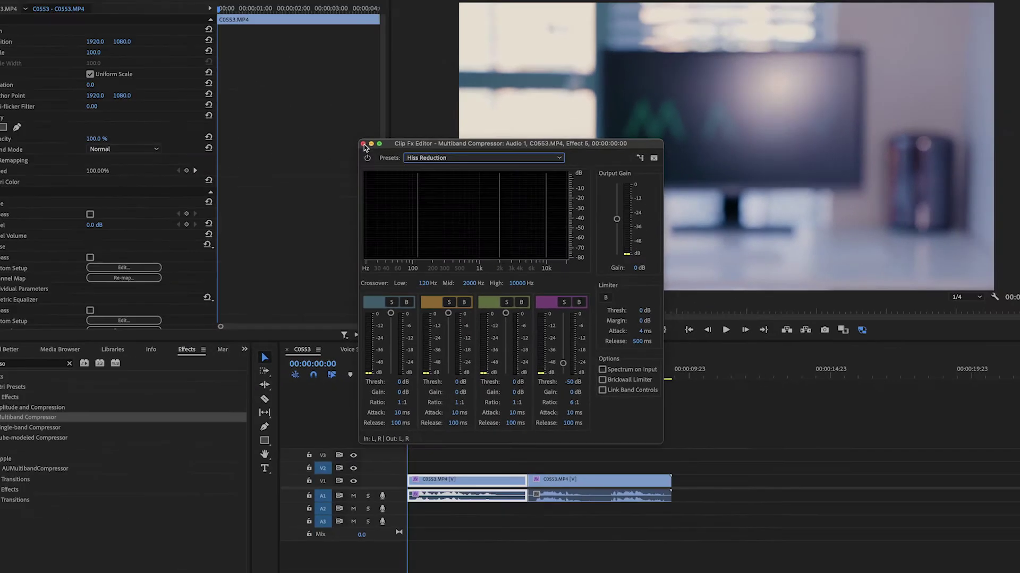
pyautogui.click(245, 11)
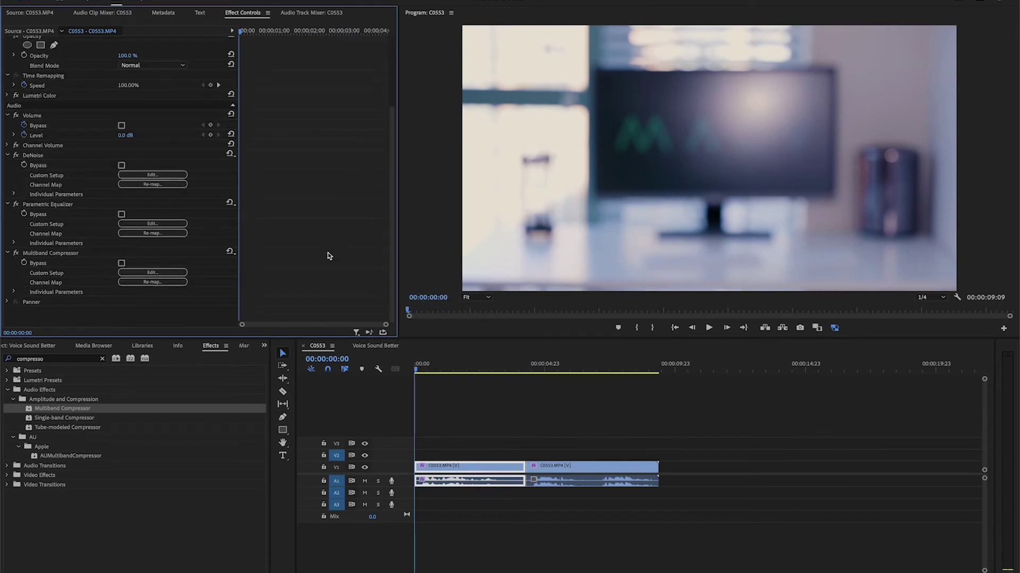
# Search 'hard', apply a Hard Limiter to the voice clip and choose the Limit to -3dB preset
pyautogui.click(102, 359)
pyautogui.write('hard')
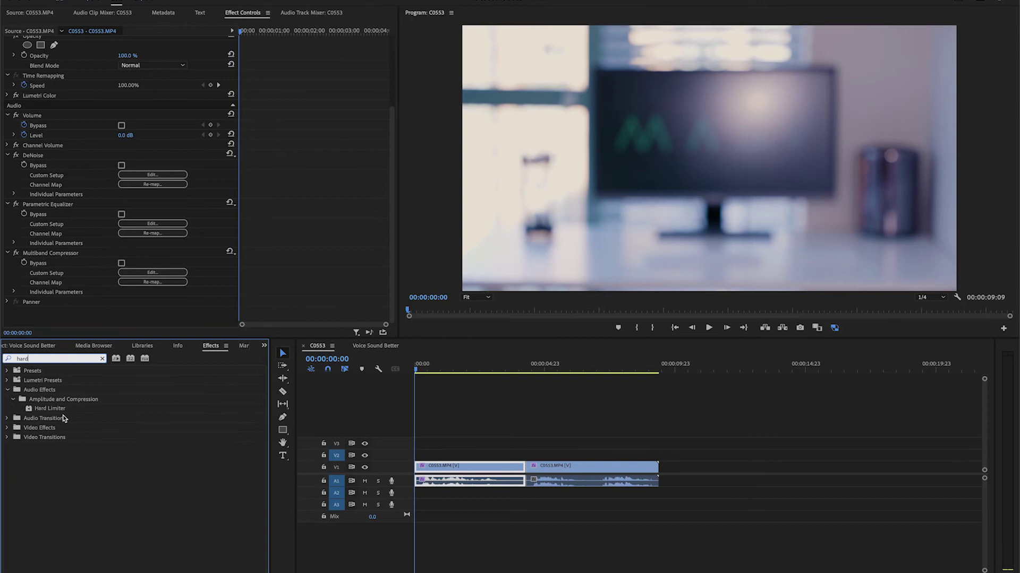
pyautogui.moveTo(61, 409); pyautogui.dragTo(311, 261)
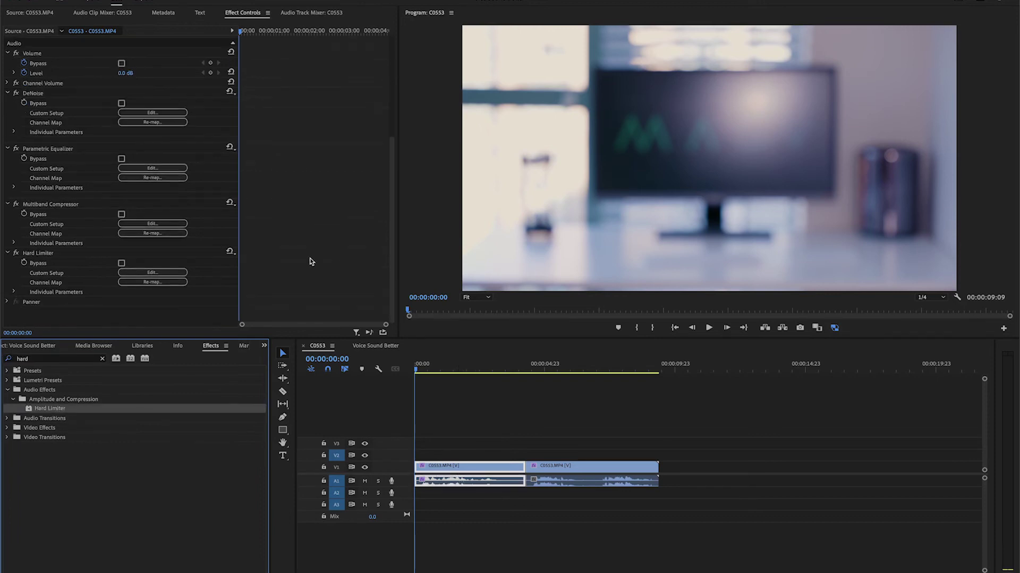
pyautogui.click(162, 273)
pyautogui.click(548, 245)
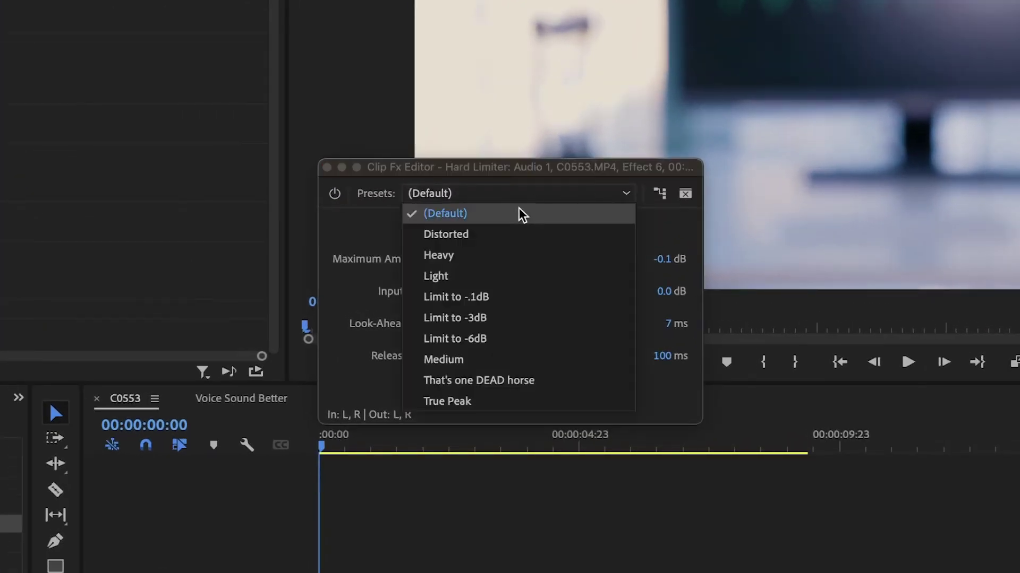
pyautogui.click(454, 319)
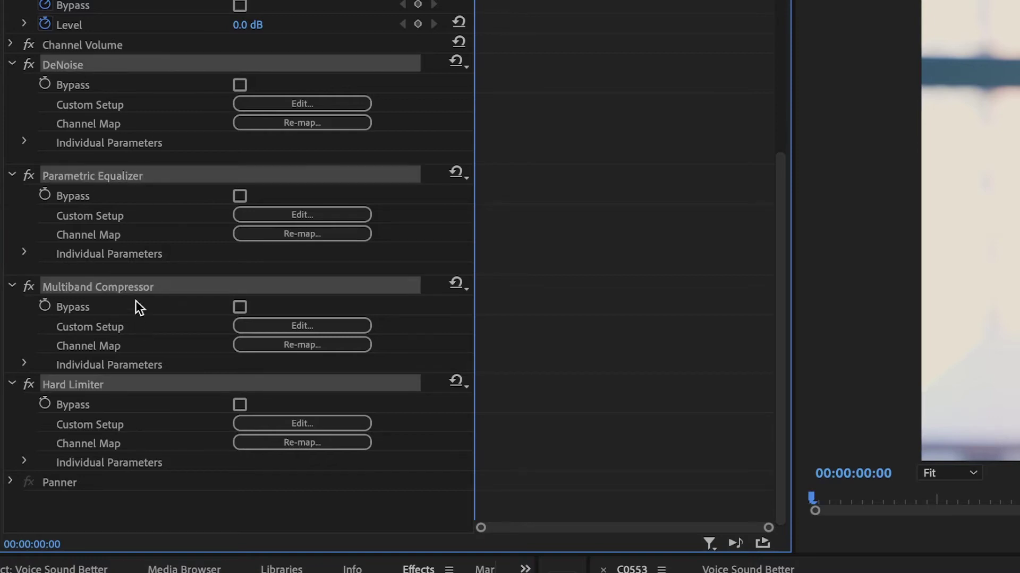
# Save the selected DeNoise, EQ, compressor and limiter effects as a new effect preset
pyautogui.rightClick(141, 291)
pyautogui.click(200, 331)
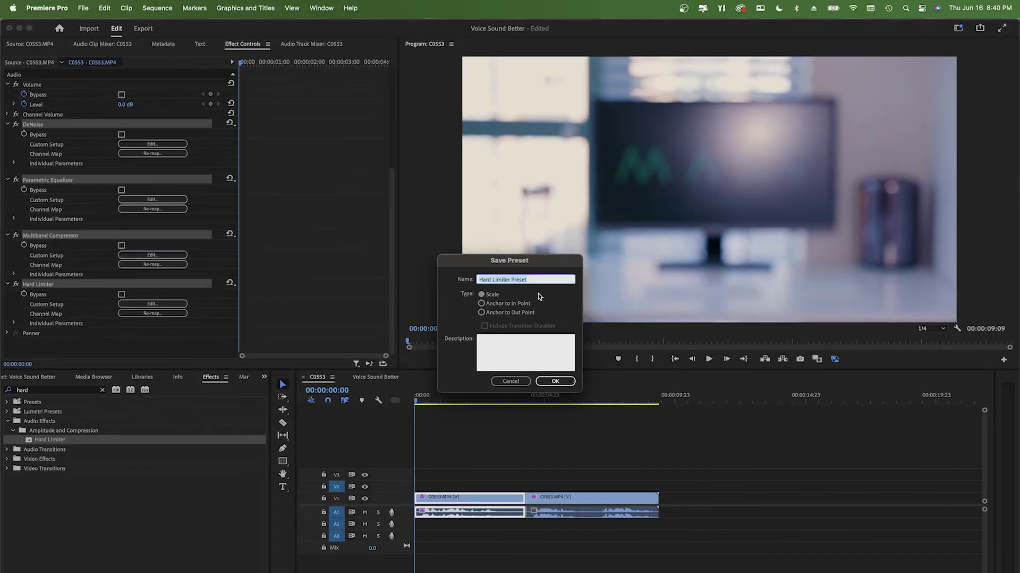
pyautogui.write('Voice')
pyautogui.press('Return')
# Apply the saved Audio enhancer preset to the second clip and select it to check its effects
pyautogui.click(103, 390)
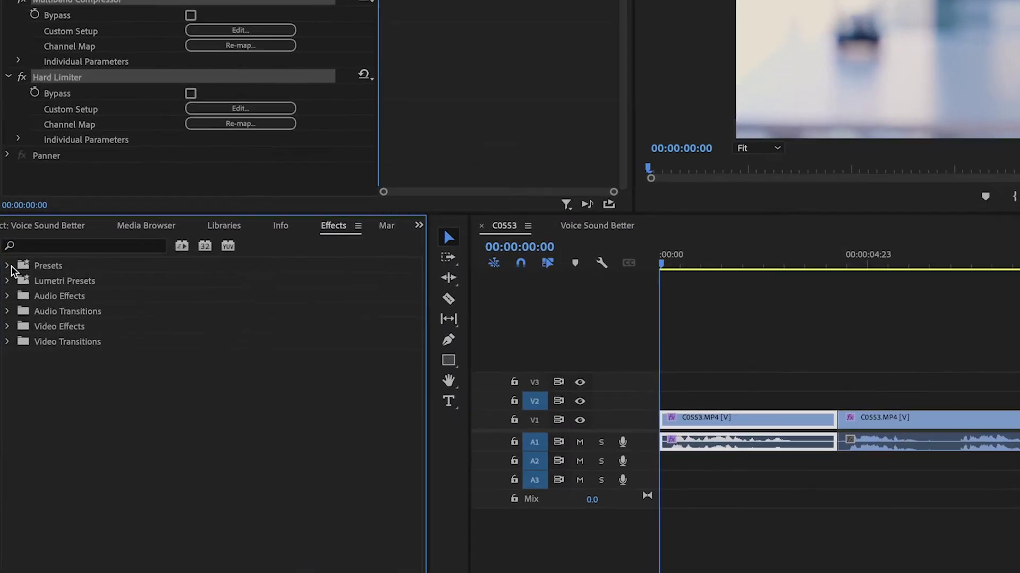
pyautogui.click(10, 264)
pyautogui.moveTo(92, 280); pyautogui.dragTo(885, 443)
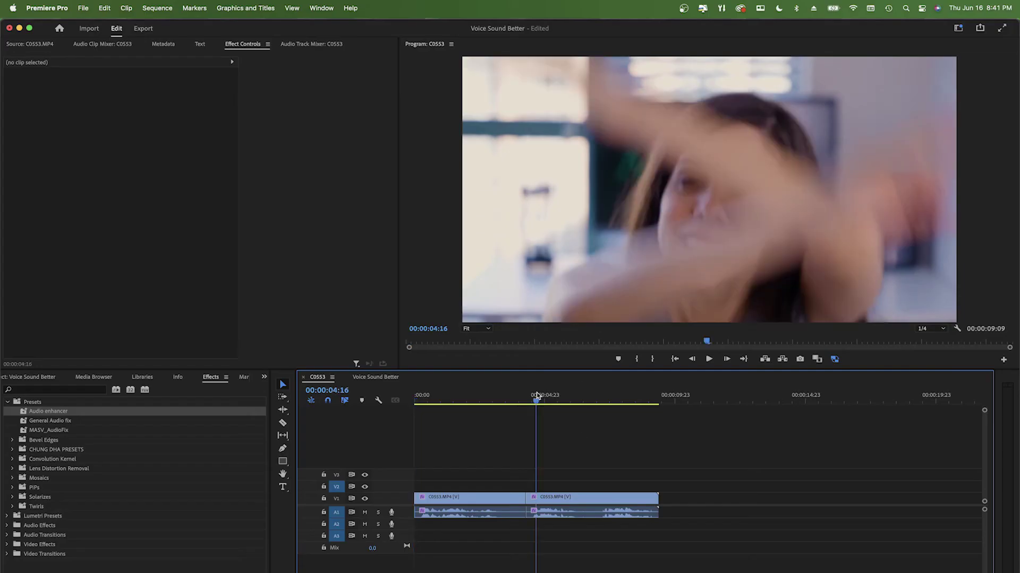
pyautogui.click(558, 512)
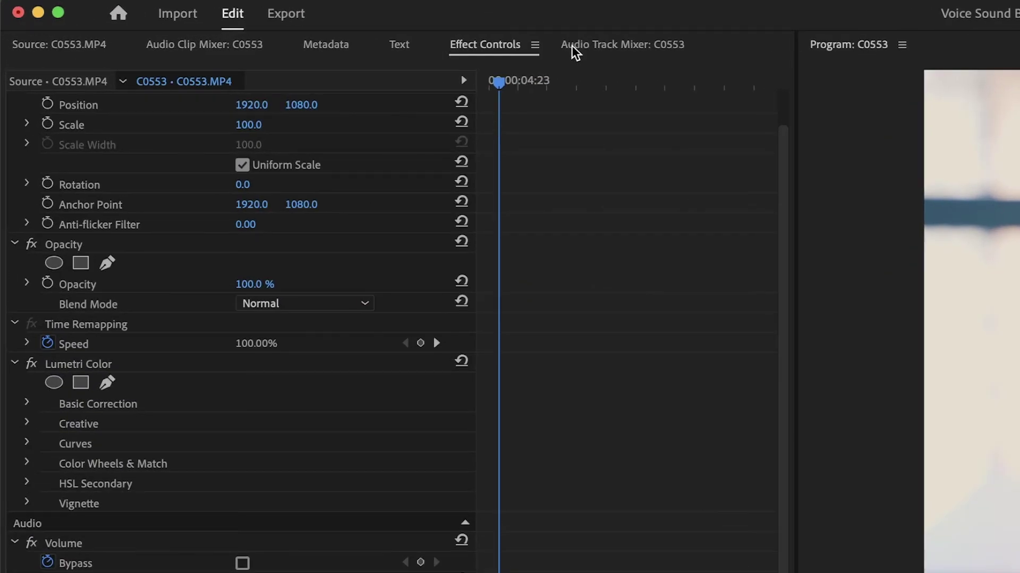
# Add Noise Reduction > DeNoise to Audio 1's first track effect slot in the Audio Track Mixer
pyautogui.click(661, 46)
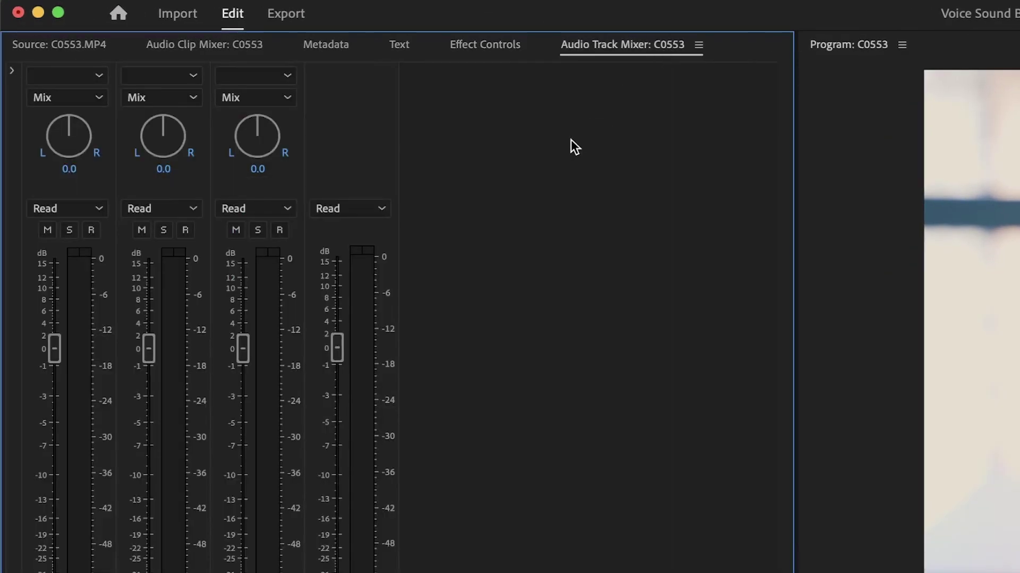
pyautogui.click(12, 72)
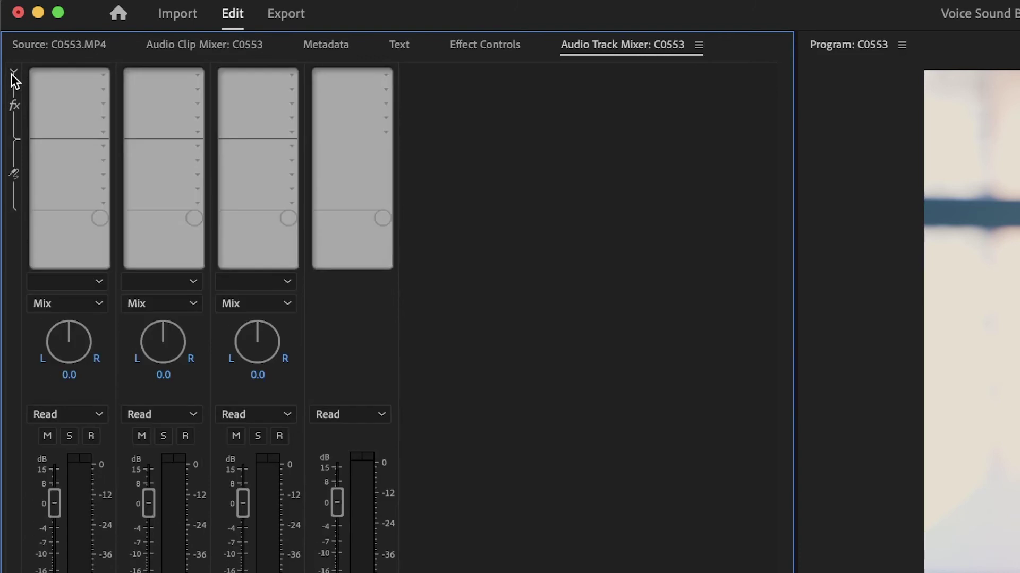
pyautogui.click(103, 75)
pyautogui.moveTo(218, 173)
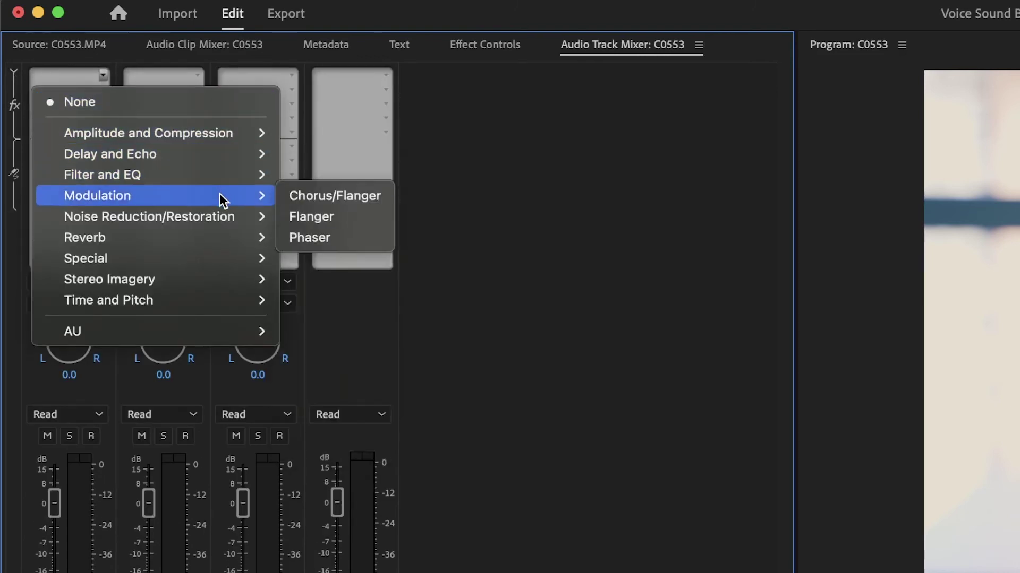
pyautogui.moveTo(219, 198)
pyautogui.moveTo(213, 215)
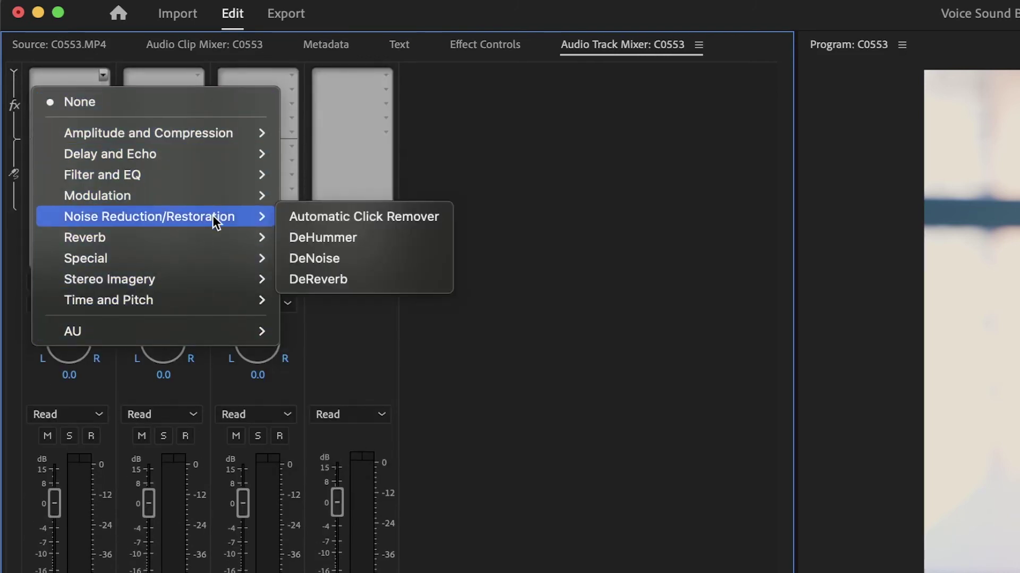
pyautogui.click(318, 257)
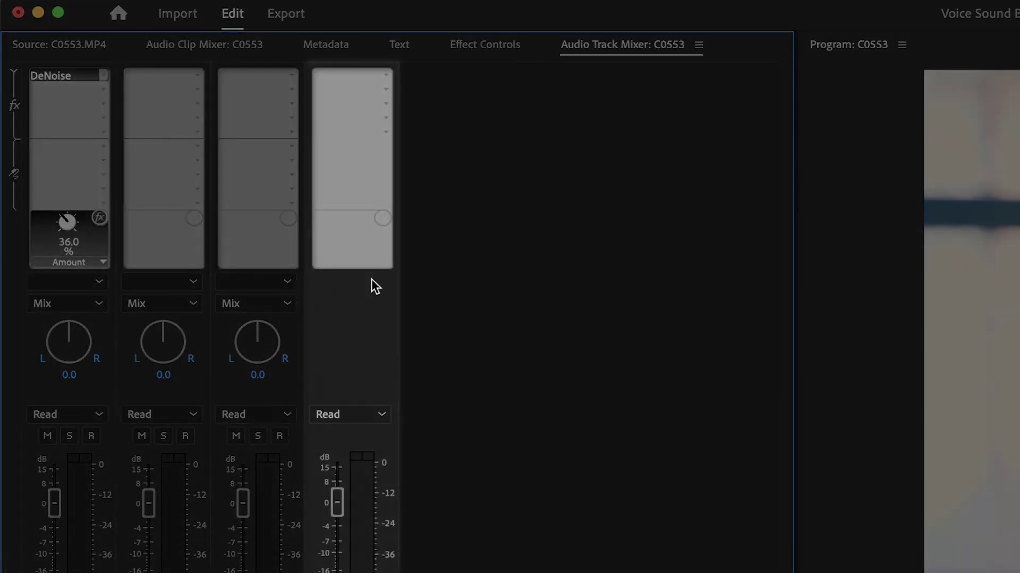
# Add DeEsser to Audio 1's second track effect slot, below DeNoise
pyautogui.click(102, 77)
pyautogui.moveTo(207, 320)
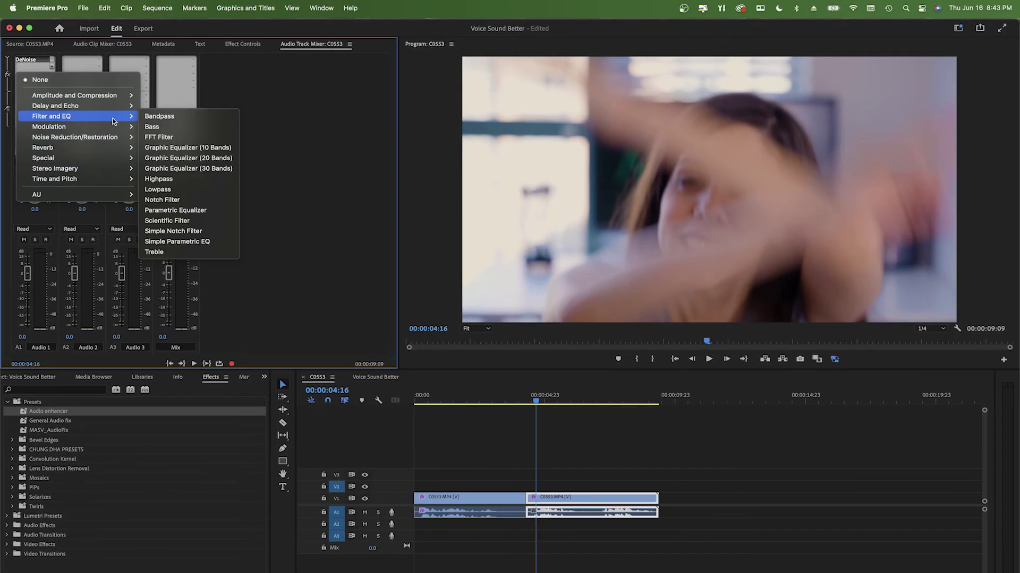
pyautogui.click(281, 149)
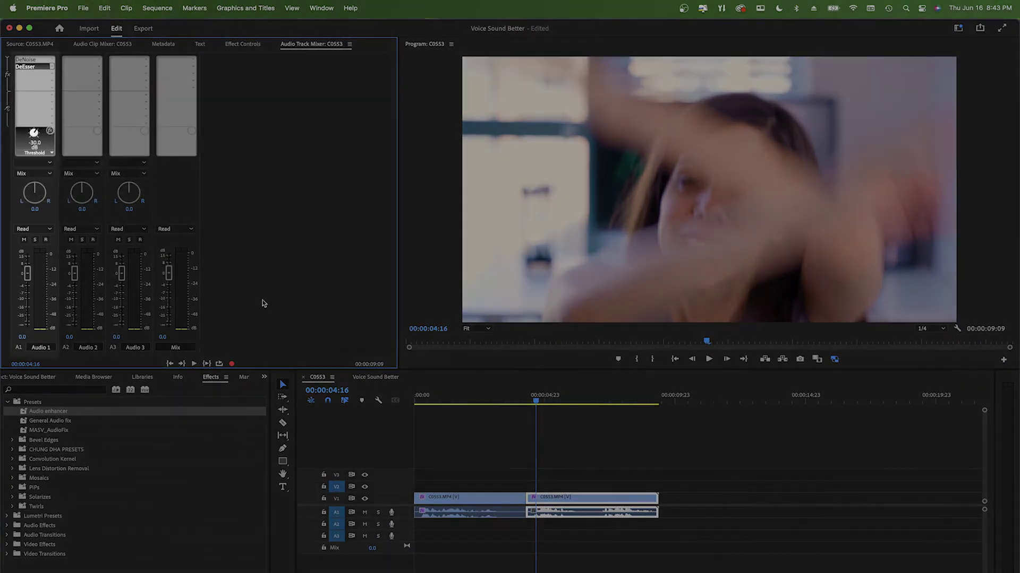